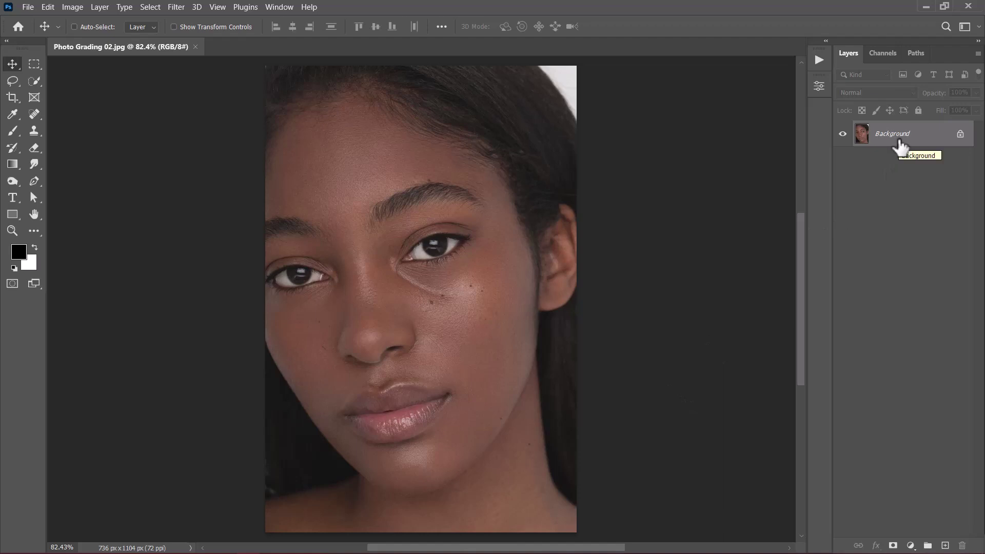
Duplicate the Background layer and name the copy Healing.
left_click_drag(901, 144, 945, 545)
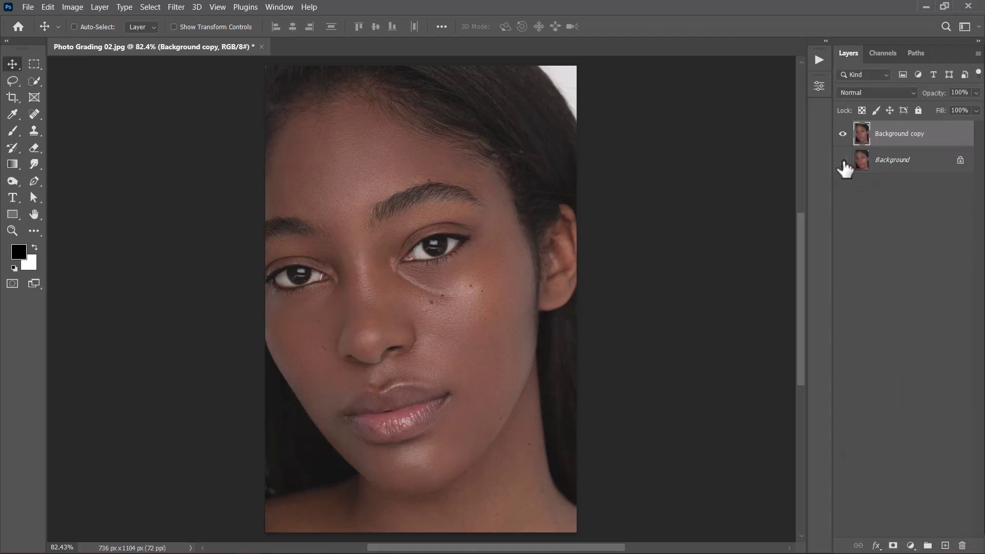
double_click(882, 134)
type("Healing")
key("Return")
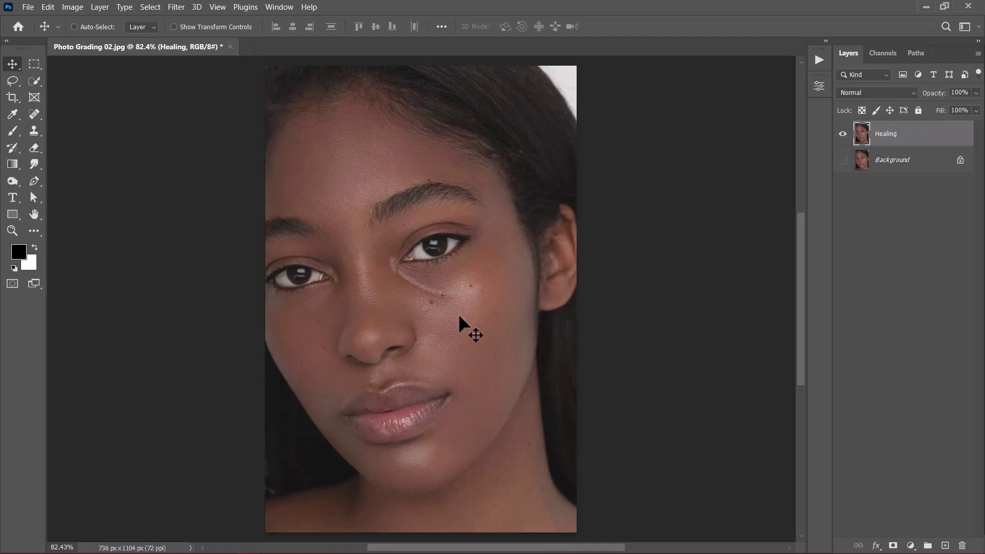
Use the Spot Healing Brush to remove the dark blemishes on the cheek, jaw and chin.
left_click(34, 114)
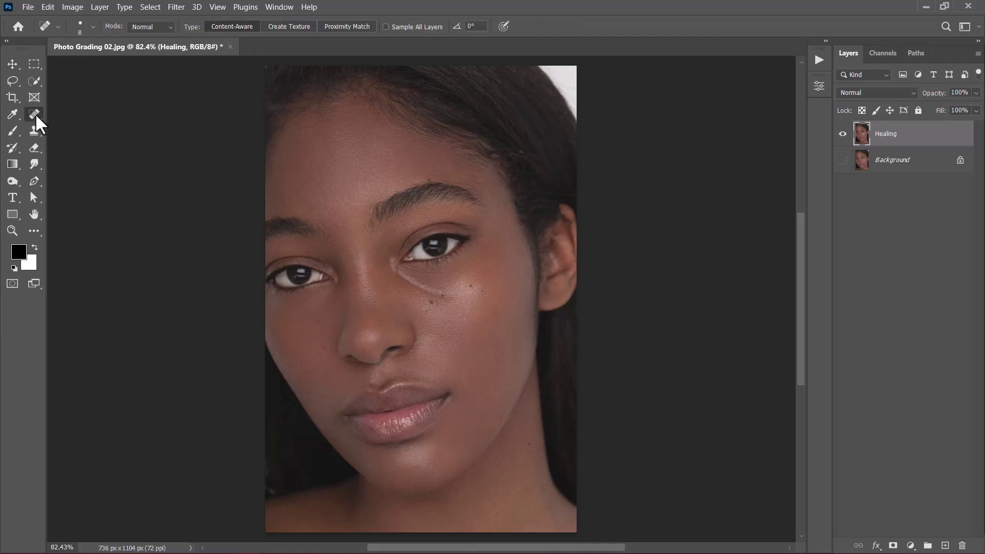
scroll(311, 352, "up", 6)
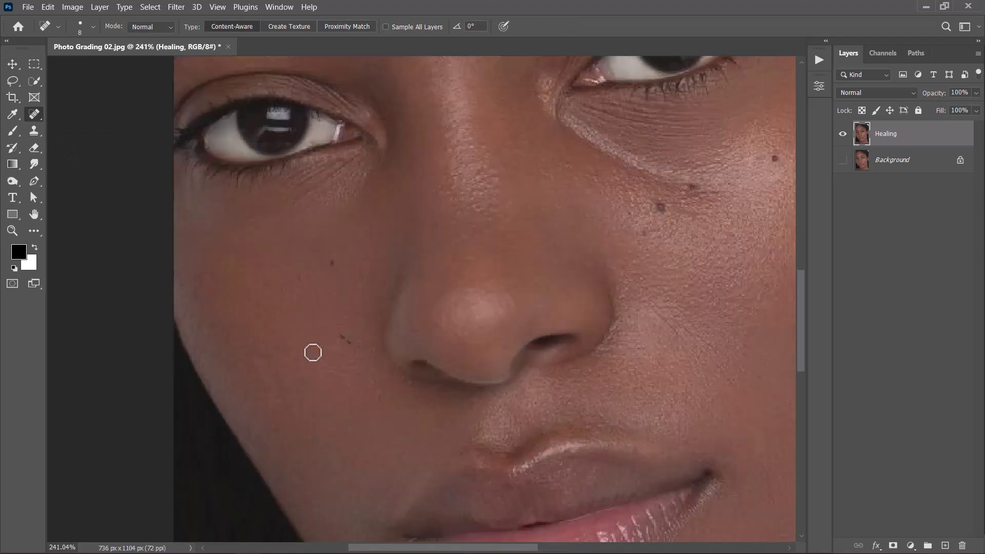
left_click(359, 339)
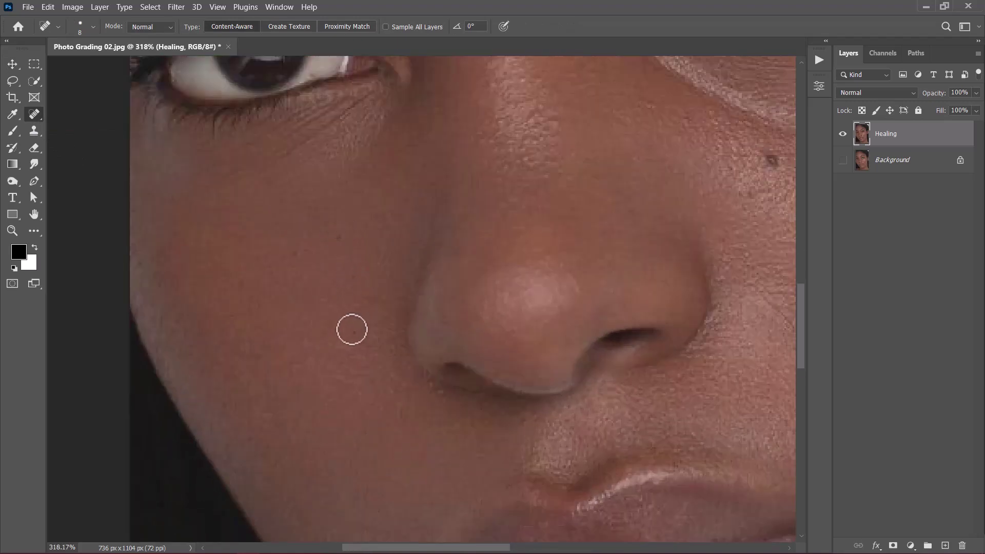
key("ctrl+z")
left_click(355, 335)
scroll(365, 340, "down", 4)
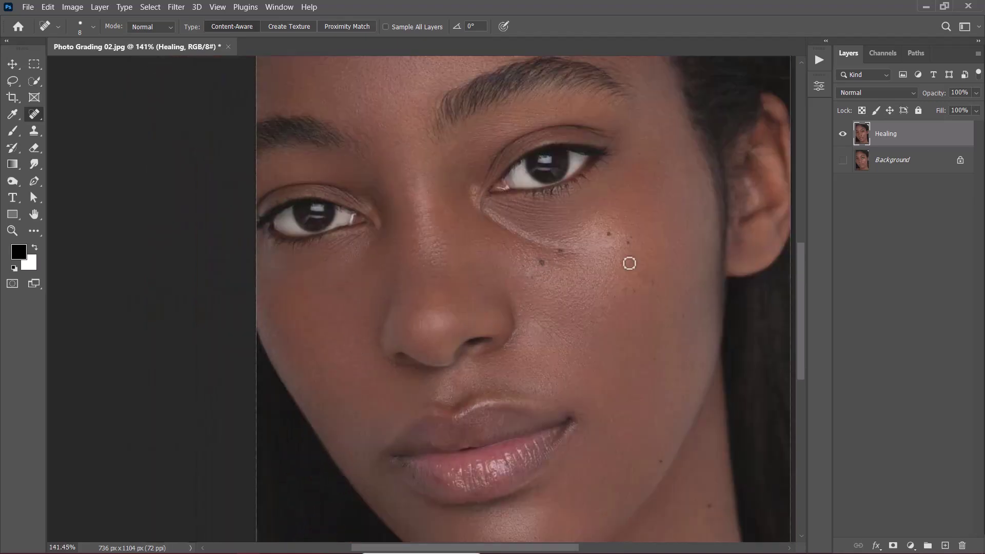
scroll(690, 485, "up", 2)
left_click(666, 457)
left_click(736, 522)
Heal two more small cheek spots with a slightly larger brush.
left_click(613, 141)
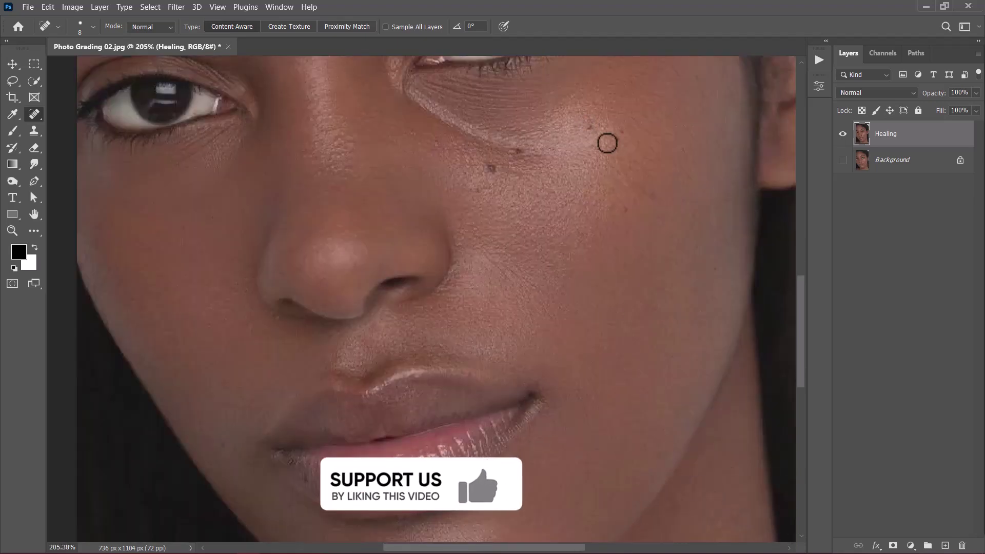
scroll(564, 185, "up", 3)
key("bracketright")
key("bracketright")
key("bracketright")
left_click(505, 251)
scroll(506, 251, "down", 5)
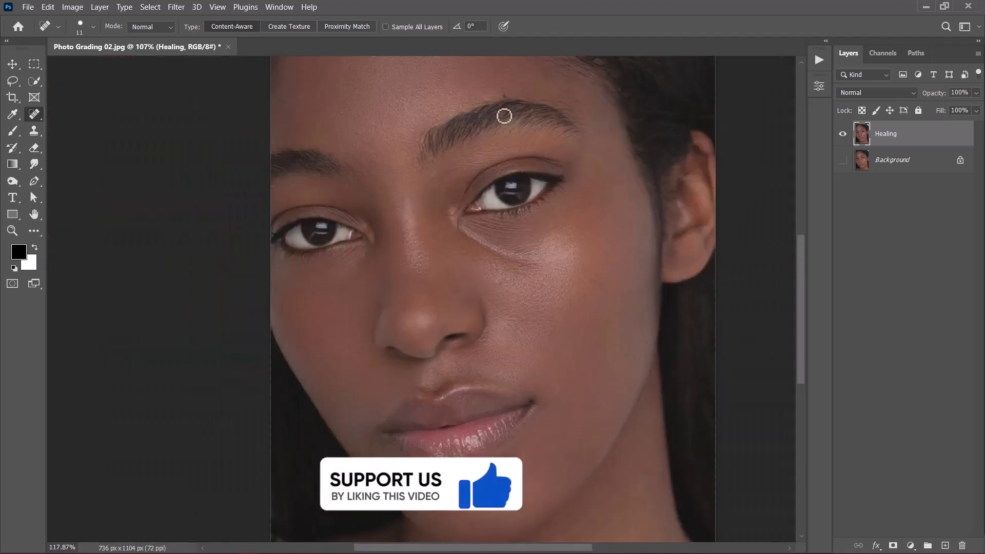
scroll(503, 113, "up", 3)
scroll(491, 309, "down", 5)
scroll(479, 209, "up", 5)
scroll(539, 205, "up", 1)
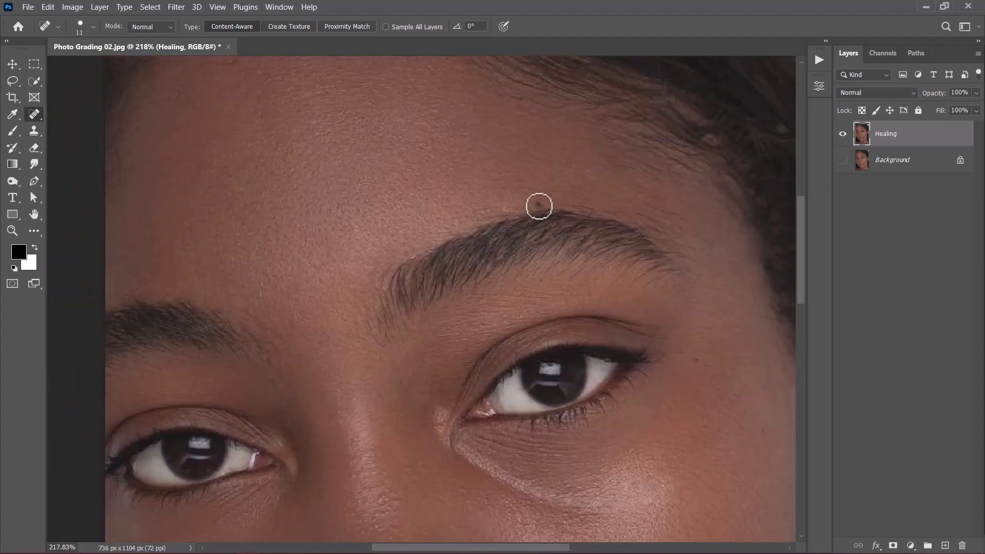
scroll(494, 219, "down", 3)
scroll(494, 219, "down", 2)
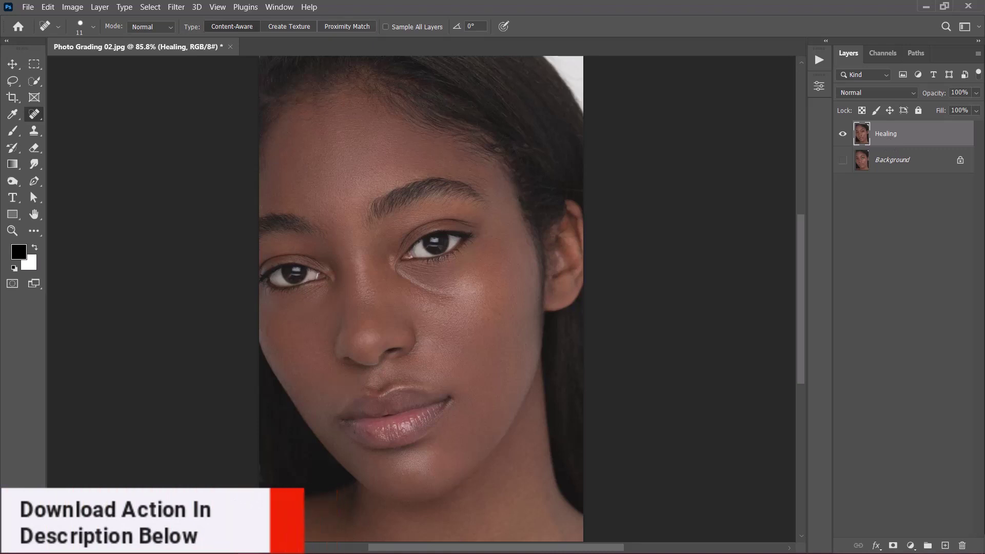
Show the Actions panel, cancel a Load Actions attempt, and expand the Frequency Separation set.
left_click(819, 61)
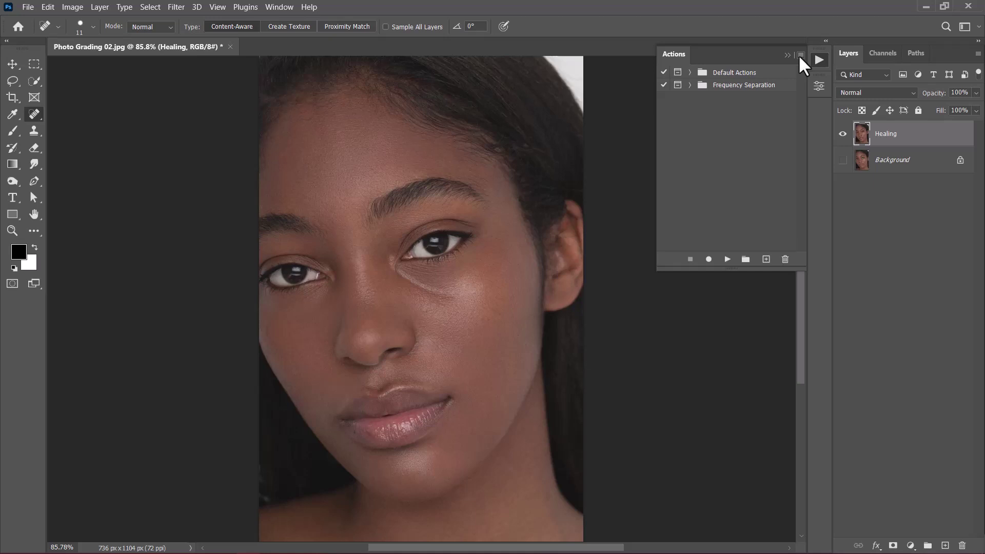
left_click(800, 56)
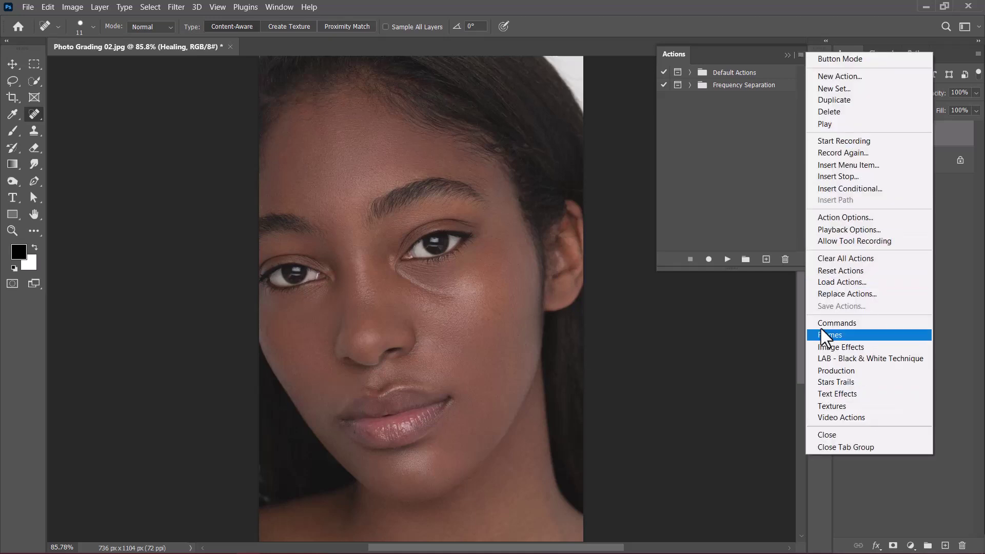
left_click(843, 282)
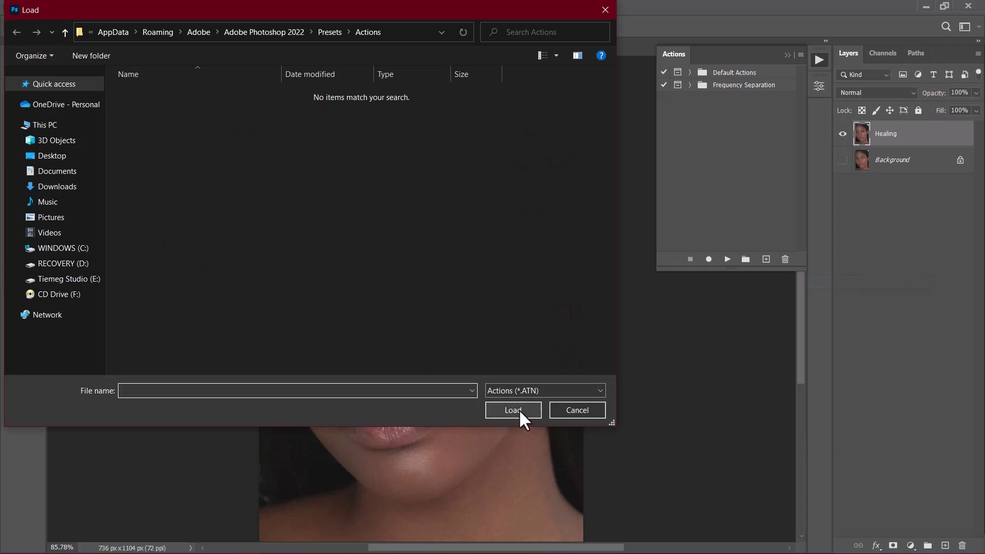
left_click(578, 409)
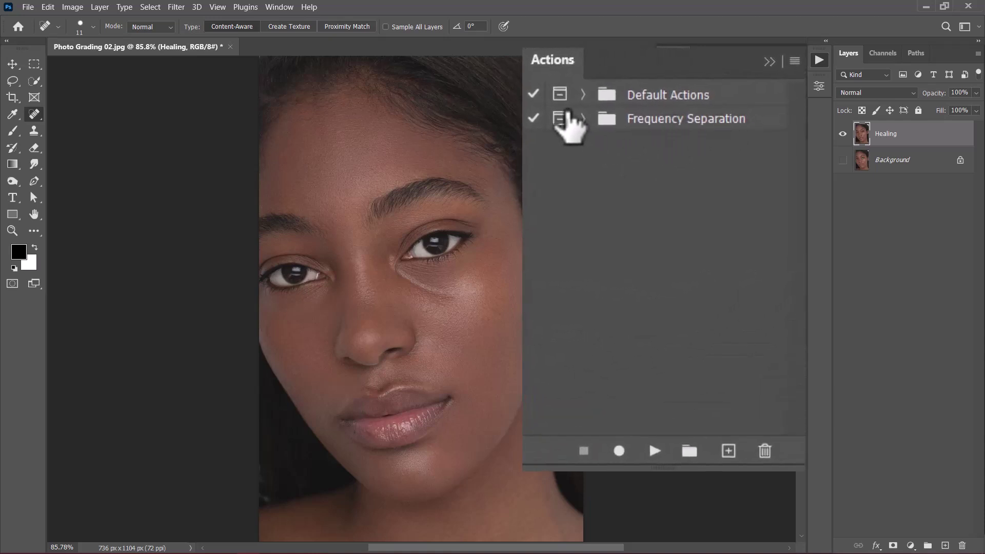
left_click(582, 118)
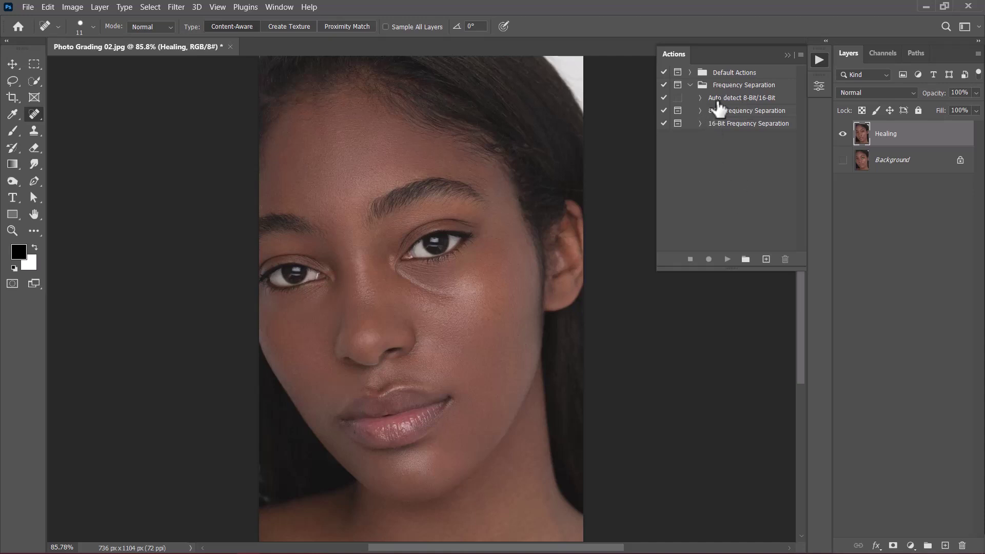
Run the Auto detect 8-Bit/16-Bit action with a 6.5-pixel Gaussian Blur radius.
left_click(721, 99)
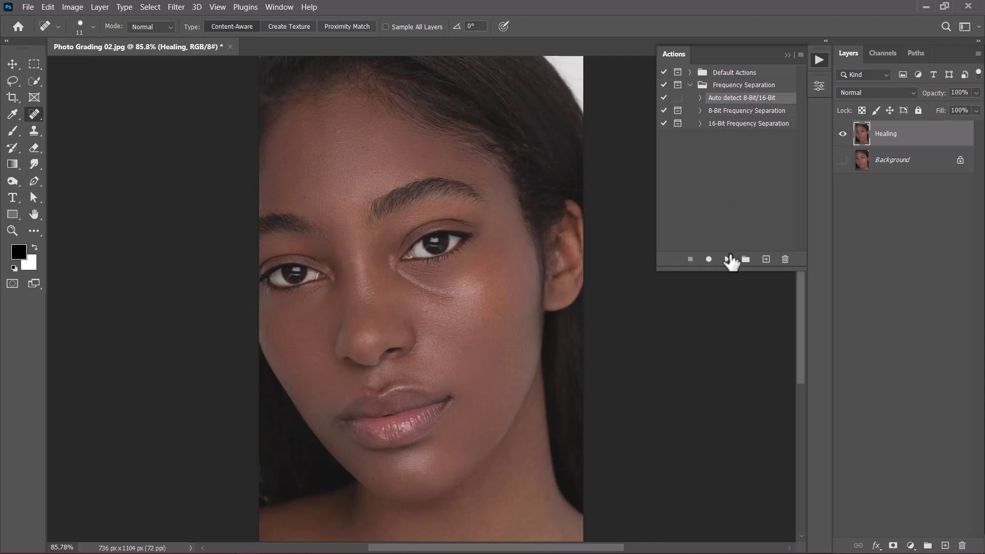
left_click(727, 259)
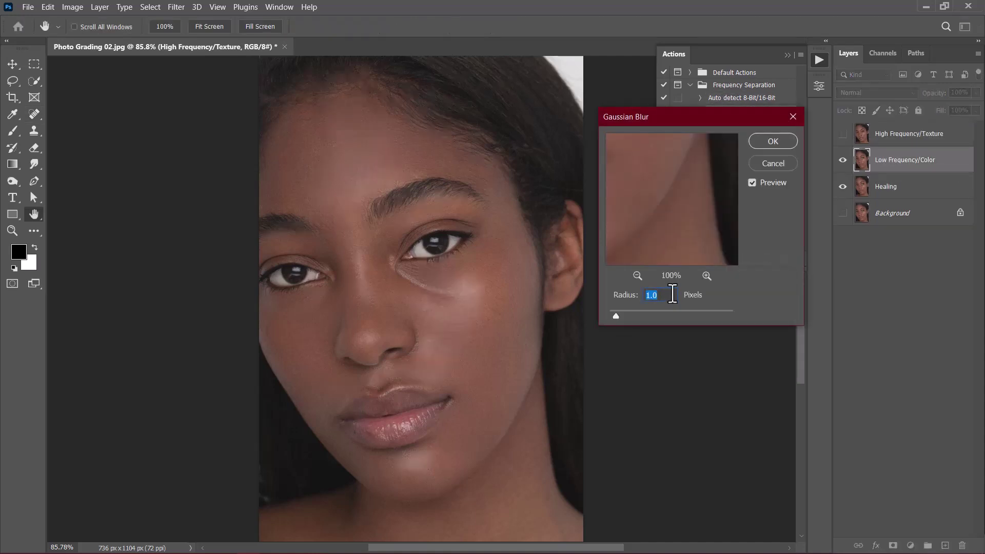
type("6.5")
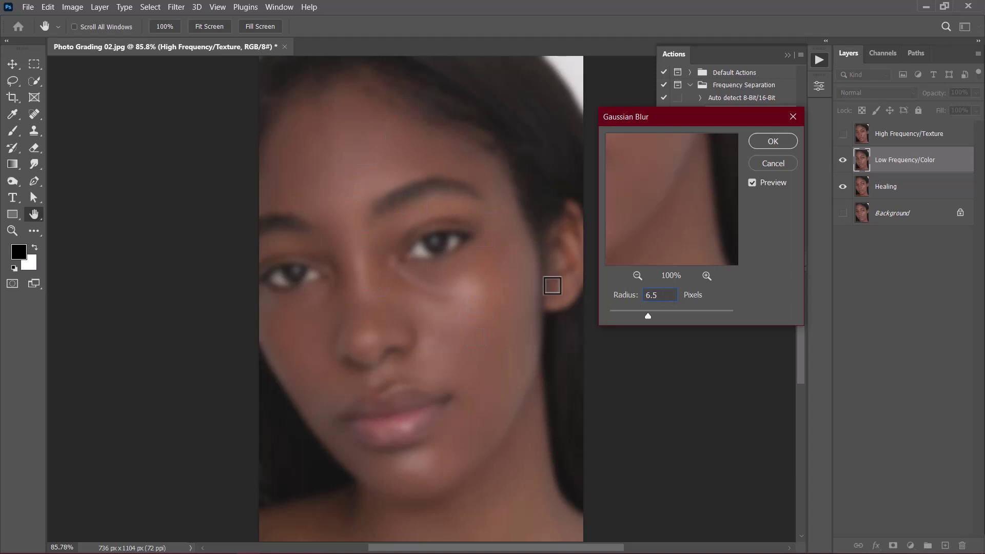
left_click(780, 140)
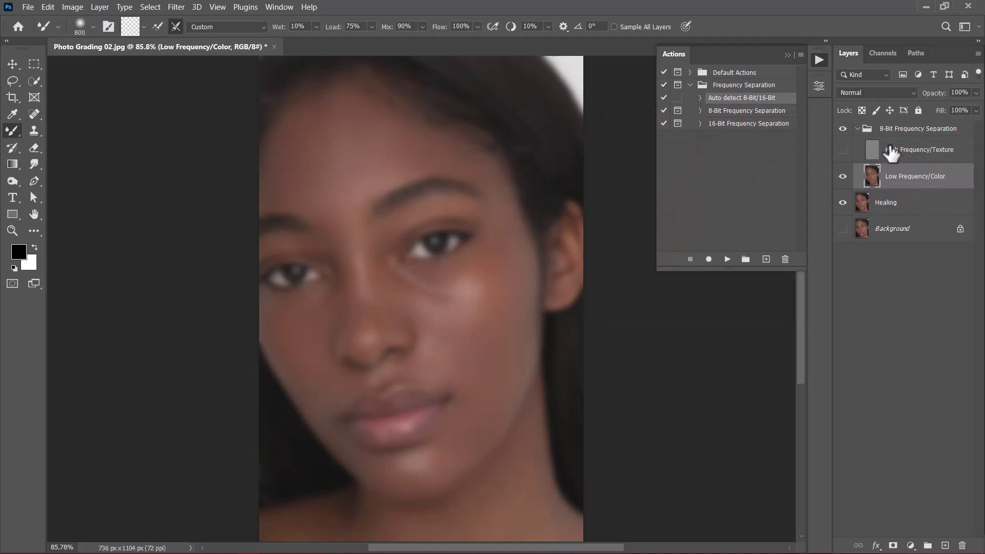
Show High Frequency/Texture, set Mixer Brush Wet to 10%, collapse Actions, and shrink the brush.
left_click(842, 149)
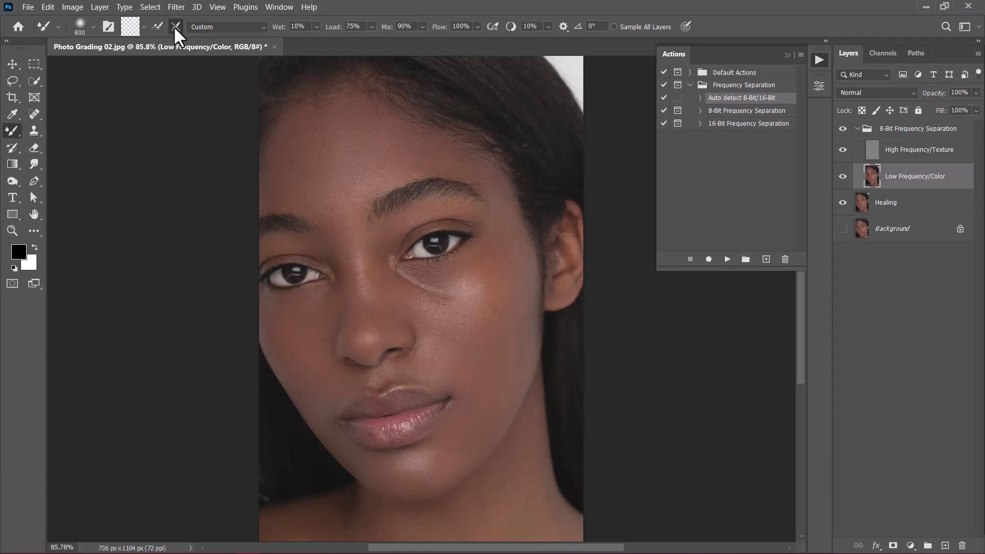
left_click(298, 26)
left_click(919, 185)
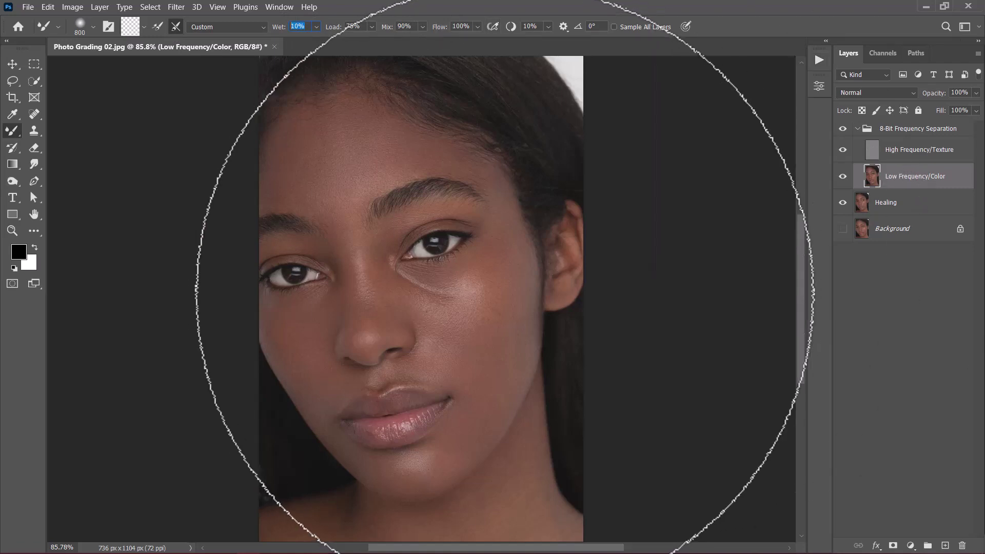
left_click_drag(531, 265, 382, 285)
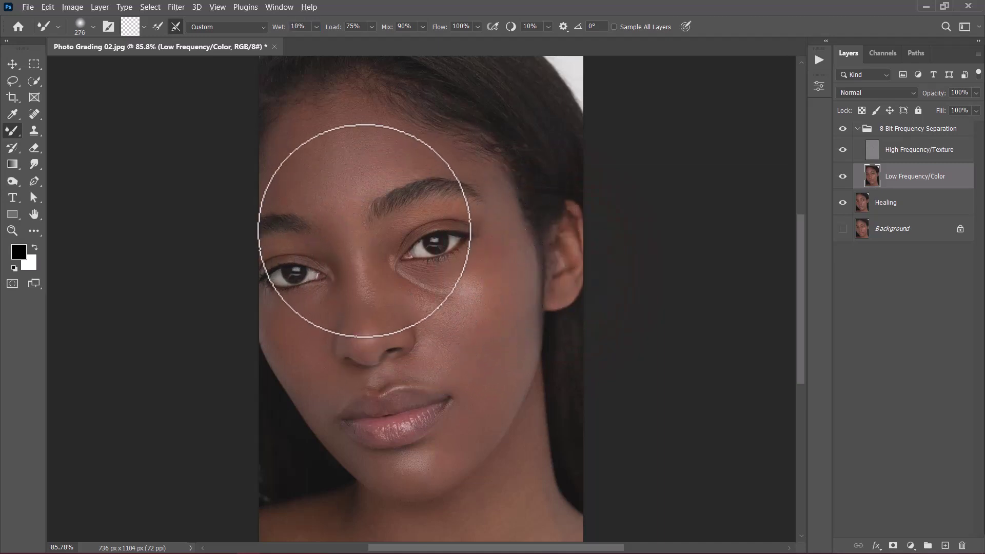
right_click(349, 211)
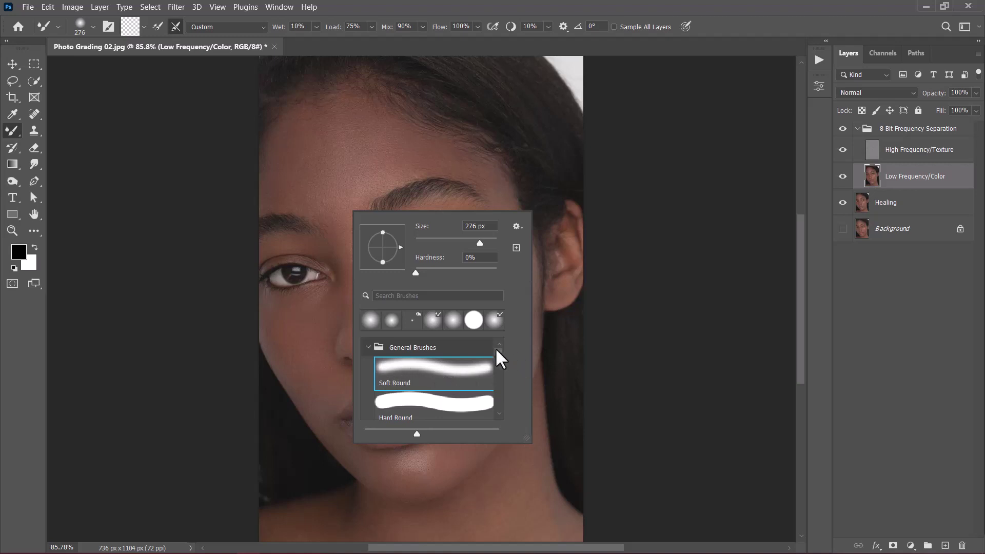
mouse_move(496, 353)
left_mouse_down()
mouse_move(496, 369)
mouse_move(489, 365)
left_mouse_up()
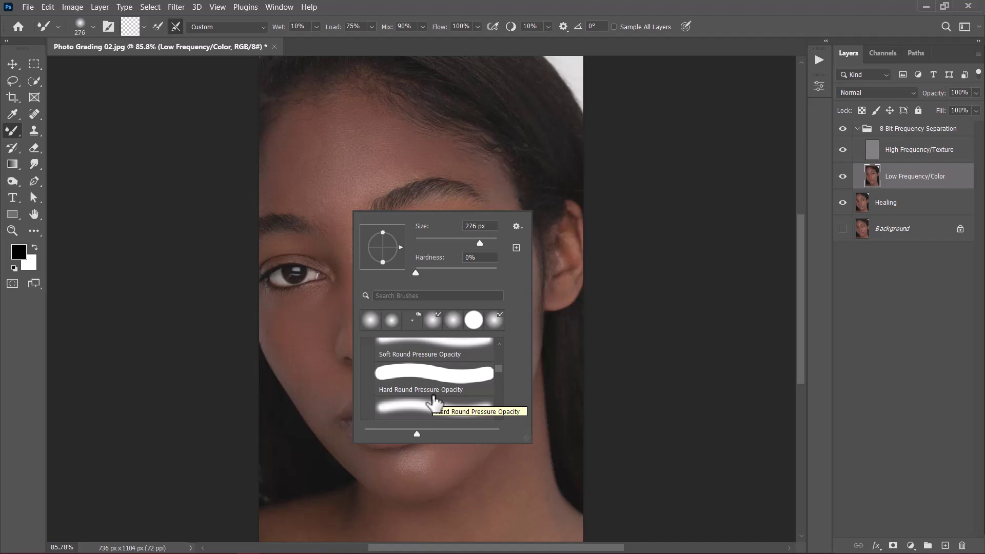
scroll(433, 405, "up", 4)
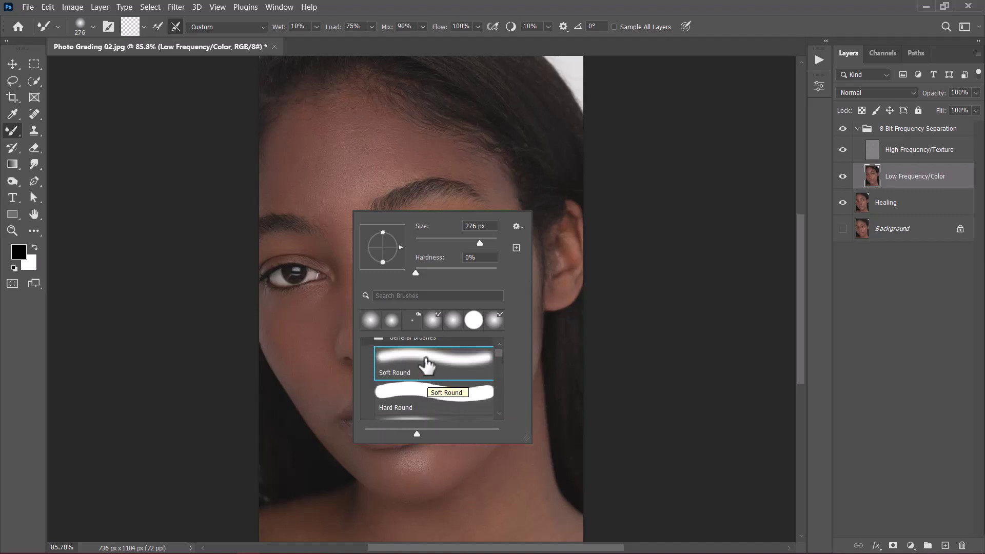
scroll(422, 365, "down", 4)
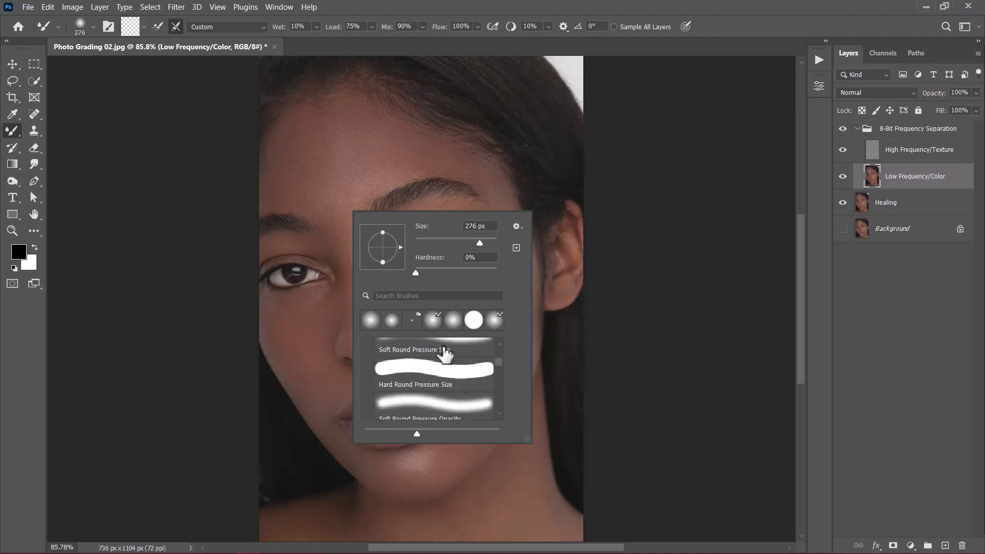
left_click(597, 235)
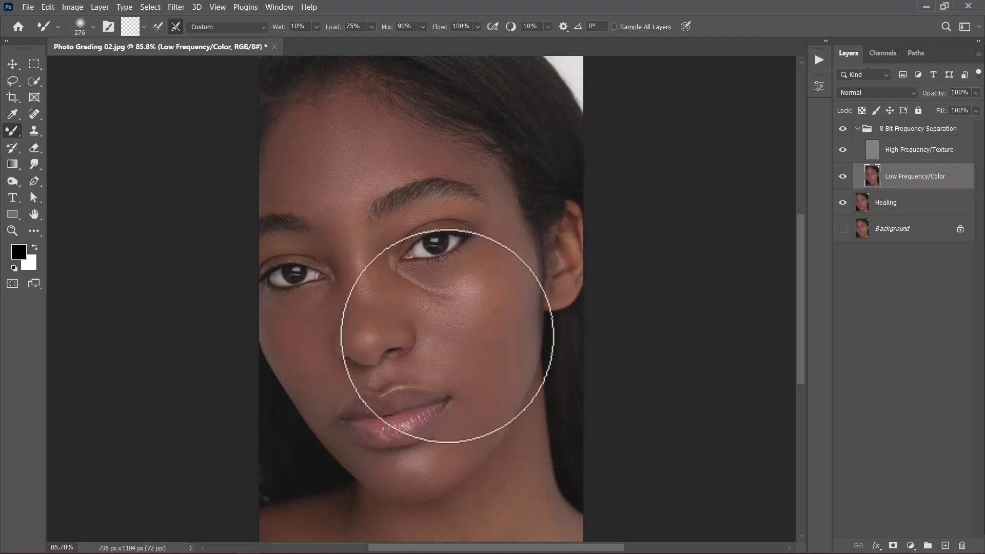
scroll(329, 143, "up", 4)
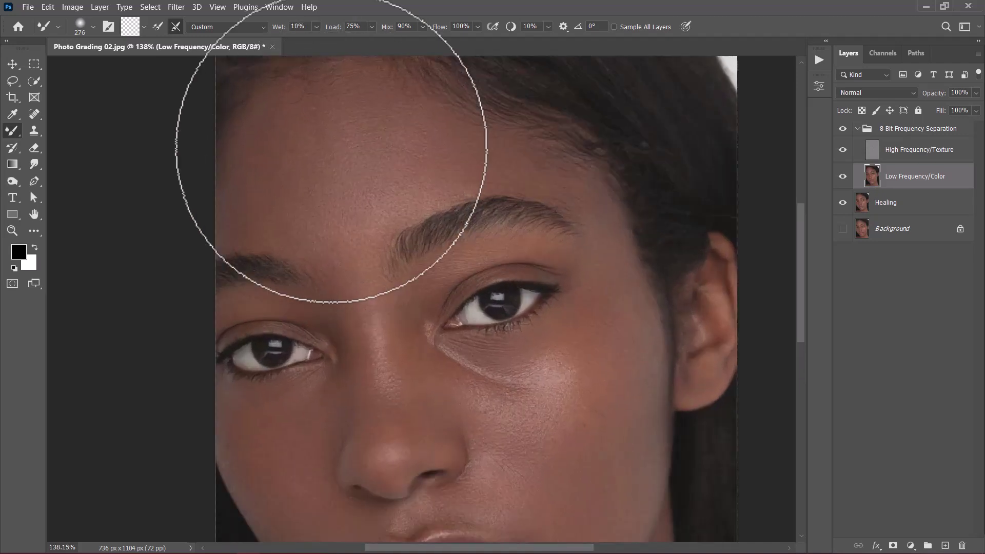
scroll(366, 197, "down", 1)
scroll(378, 233, "up", 3)
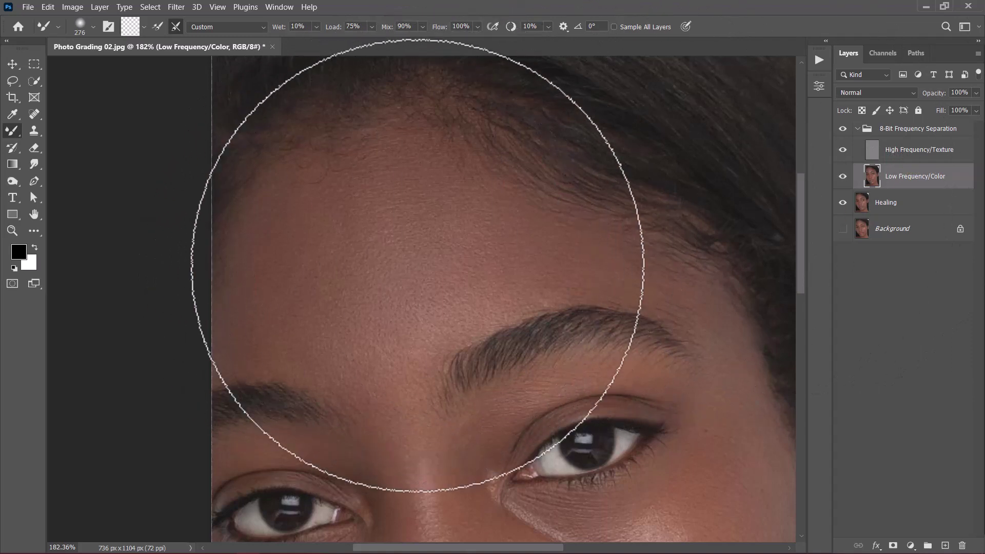
Shrink the Mixer Brush and blend the skin colour across the forehead on Low Frequency/Color.
left_click(842, 149)
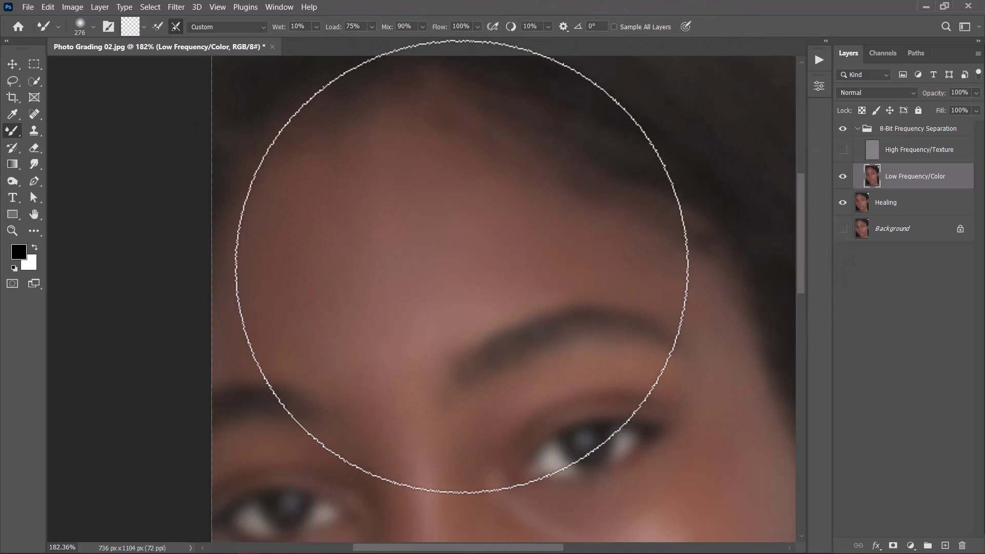
left_click_drag(462, 266, 374, 279)
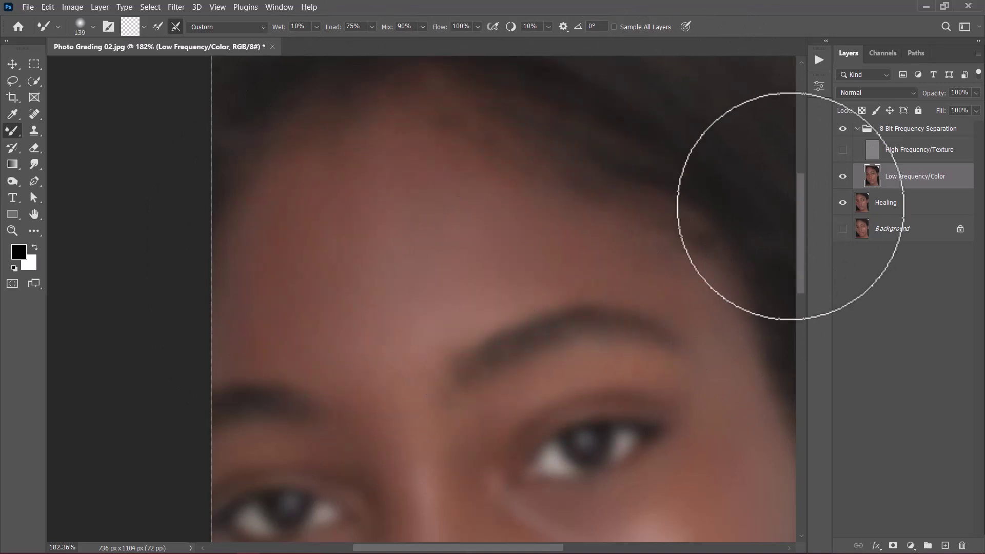
left_click(842, 150)
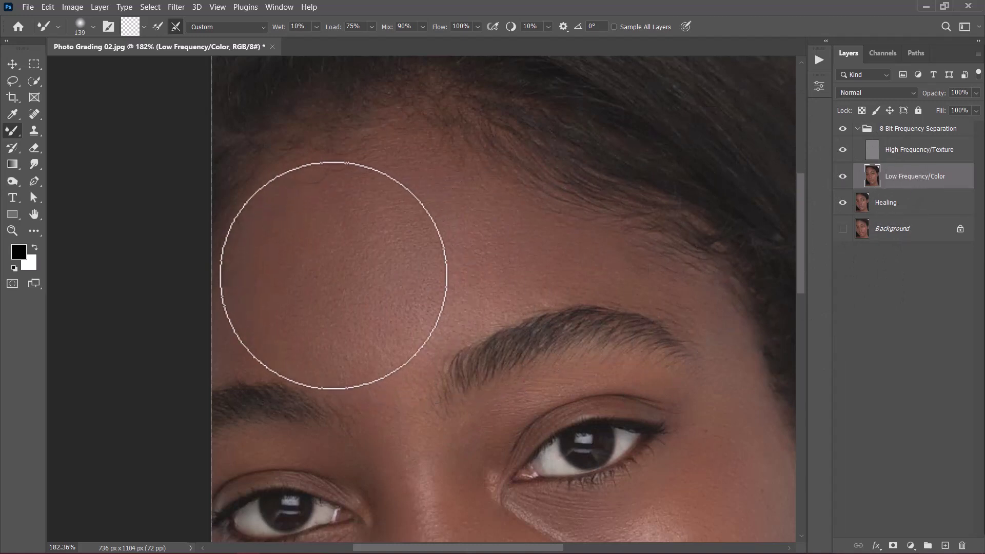
left_click_drag(334, 275, 358, 262)
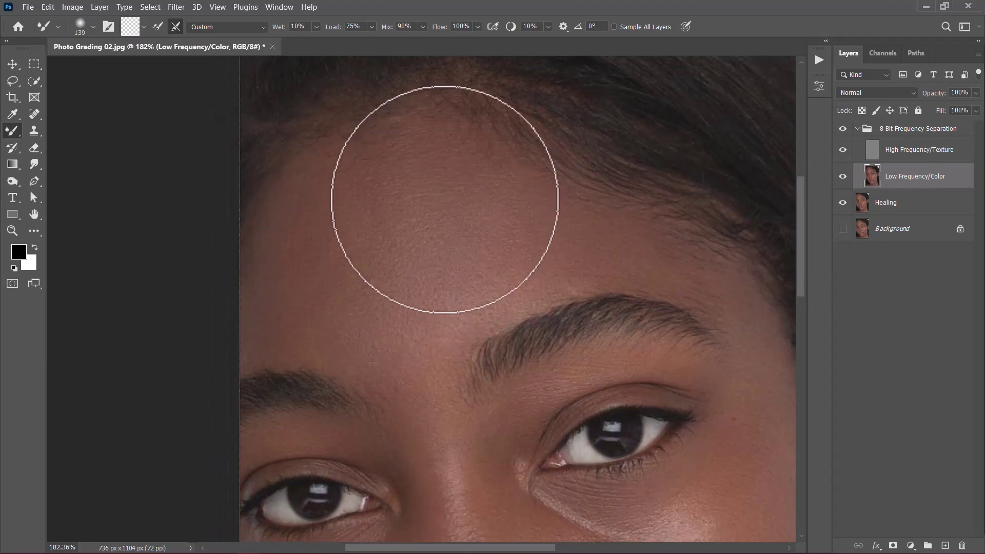
mouse_move(445, 199)
left_mouse_down()
mouse_move(367, 182)
mouse_move(294, 276)
mouse_move(413, 118)
mouse_move(482, 263)
mouse_move(297, 329)
mouse_move(346, 147)
left_mouse_up()
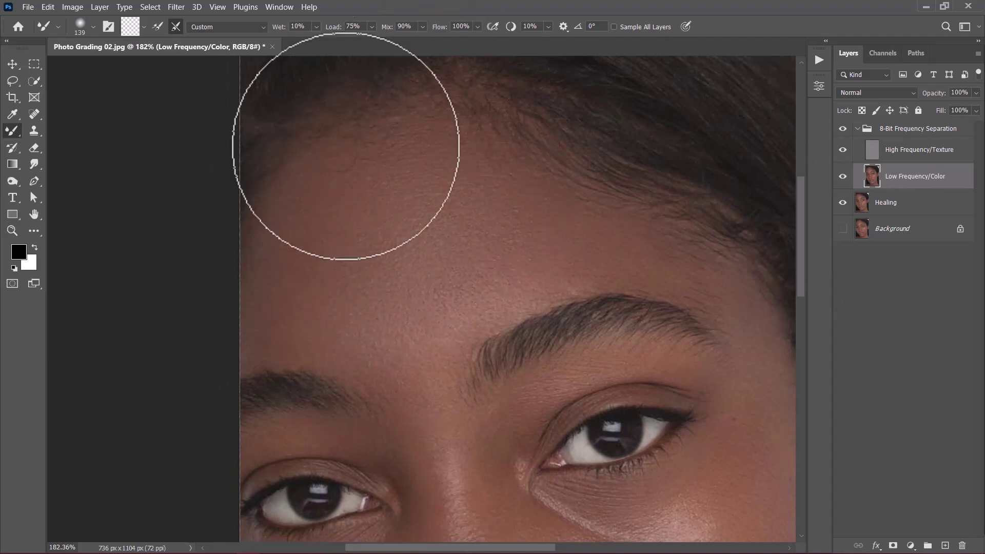
left_click_drag(484, 171, 289, 197)
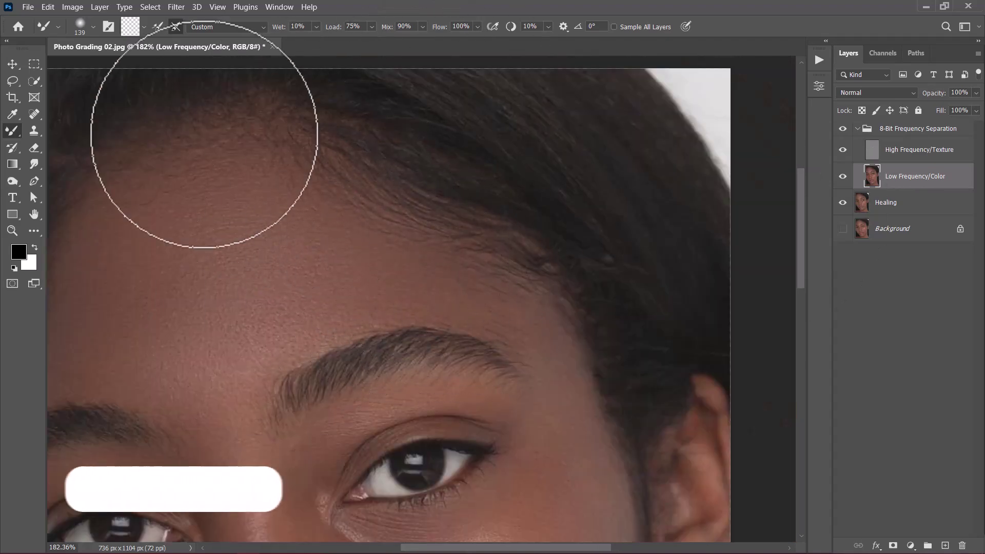
scroll(205, 134, "down", 3)
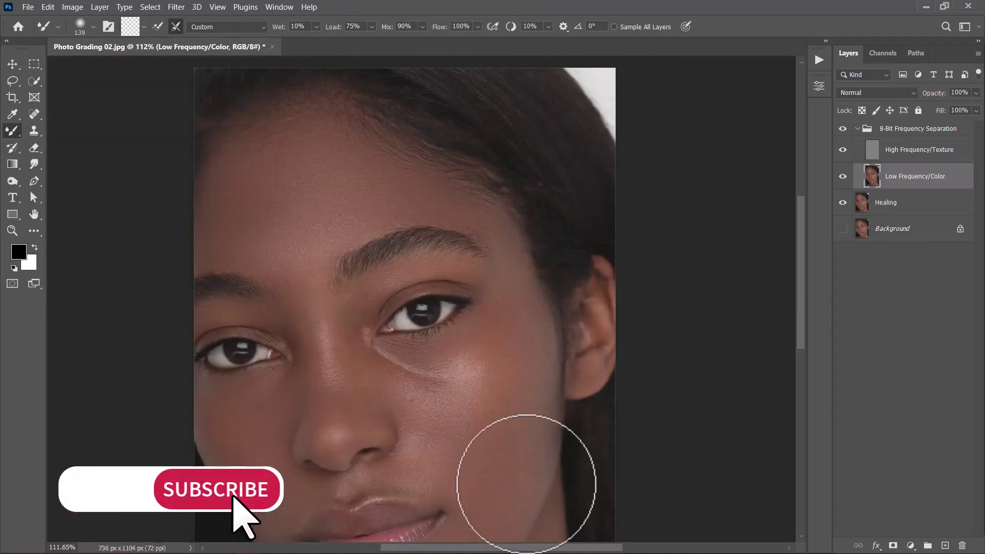
left_click_drag(526, 484, 545, 292)
left_click_drag(429, 216, 495, 326)
key("bracketleft")
key("bracketleft")
key("bracketleft")
key("bracketleft")
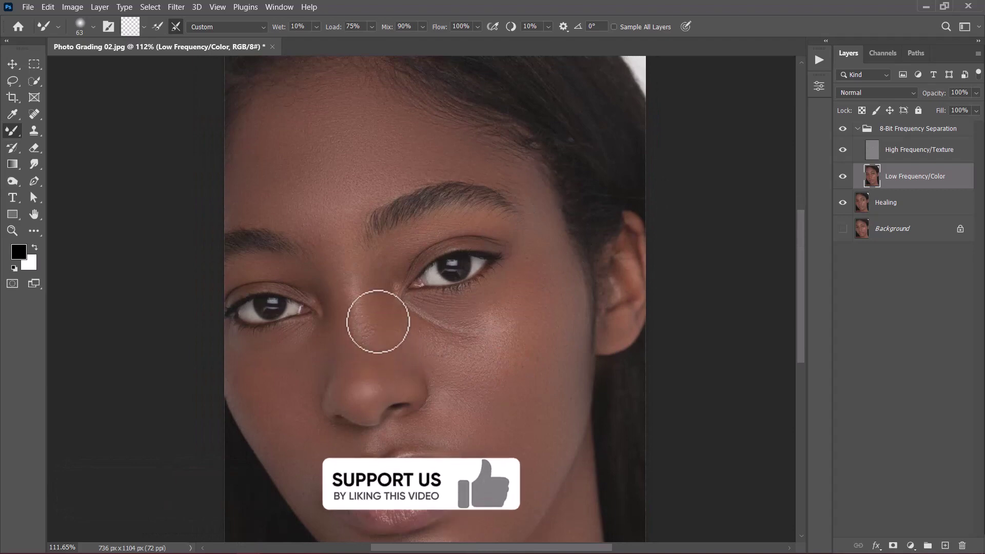
left_click_drag(433, 241, 540, 195)
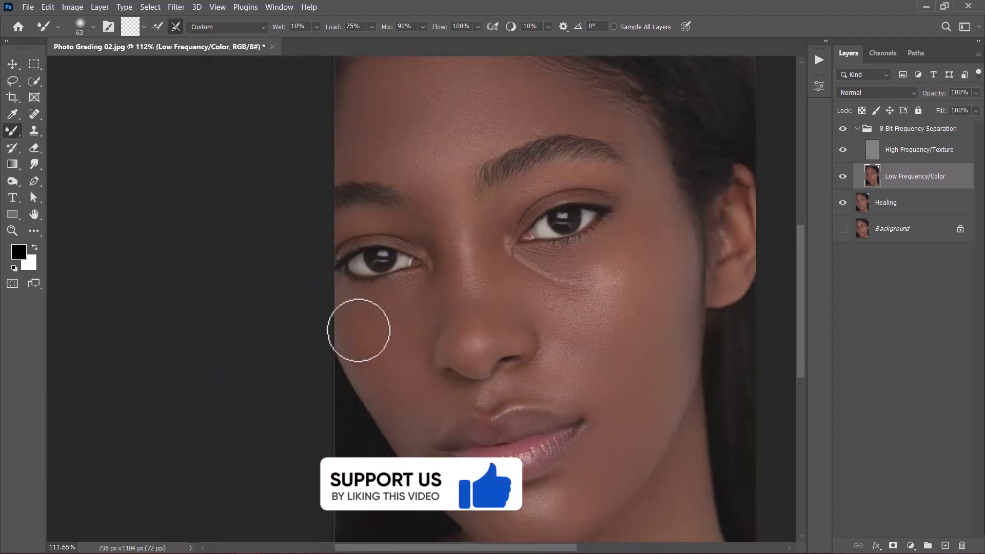
Blend skin colour over the cheeks, nose and jaw, resizing the brush for each area.
key("bracketright")
key("bracketright")
key("bracketright")
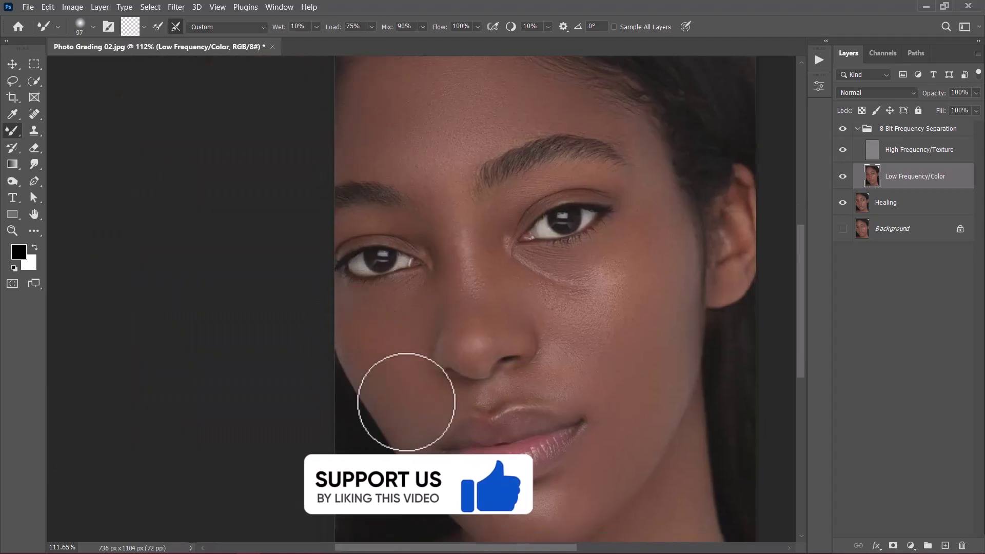
left_click_drag(406, 401, 455, 450)
scroll(398, 414, "up", 3)
key("bracketleft")
key("bracketleft")
key("bracketleft")
key("bracketleft")
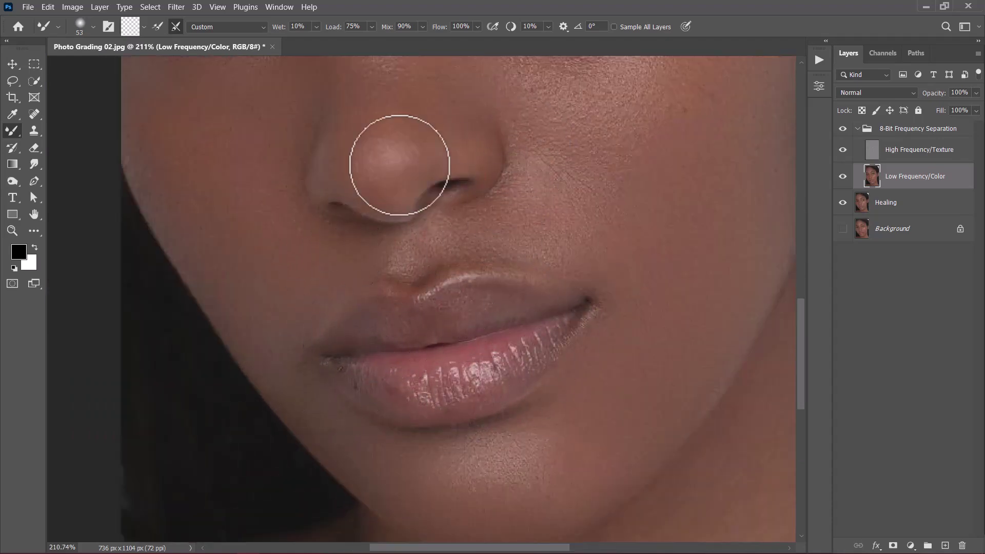
scroll(399, 165, "down", 3)
key("bracketright")
key("bracketright")
key("bracketright")
key("bracketright")
key("bracketright")
key("bracketright")
key("bracketright")
key("bracketright")
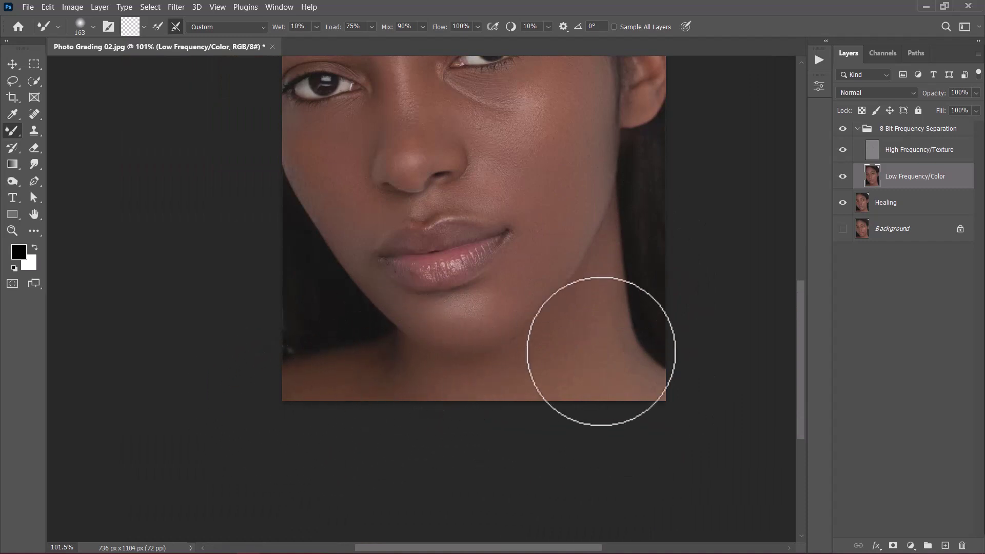
scroll(484, 297, "up", 2)
key("bracketleft")
key("bracketleft")
key("bracketleft")
scroll(369, 440, "down", 3)
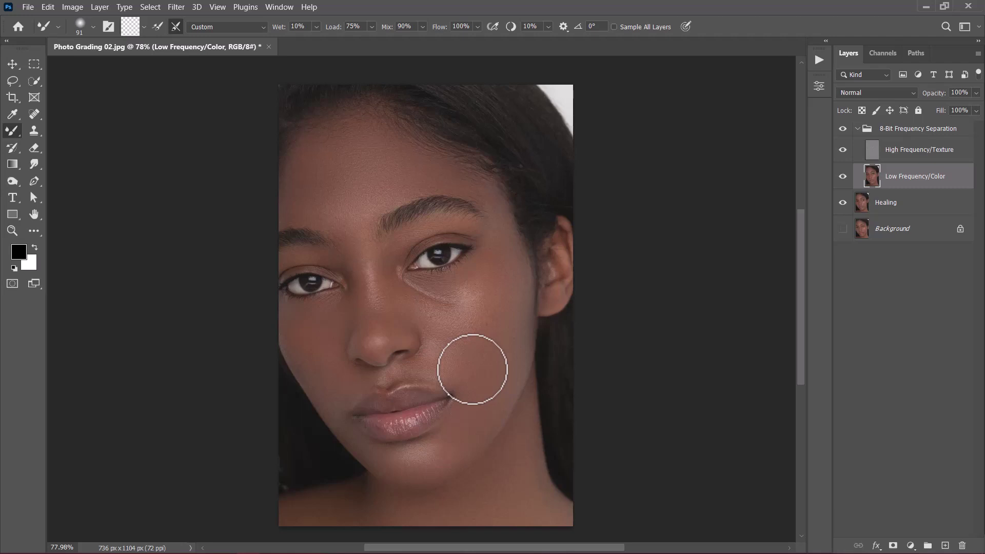
Toggle the 8-Bit Frequency Separation group off and on to compare, leaving it collapsed.
left_click(858, 129)
left_click(842, 150)
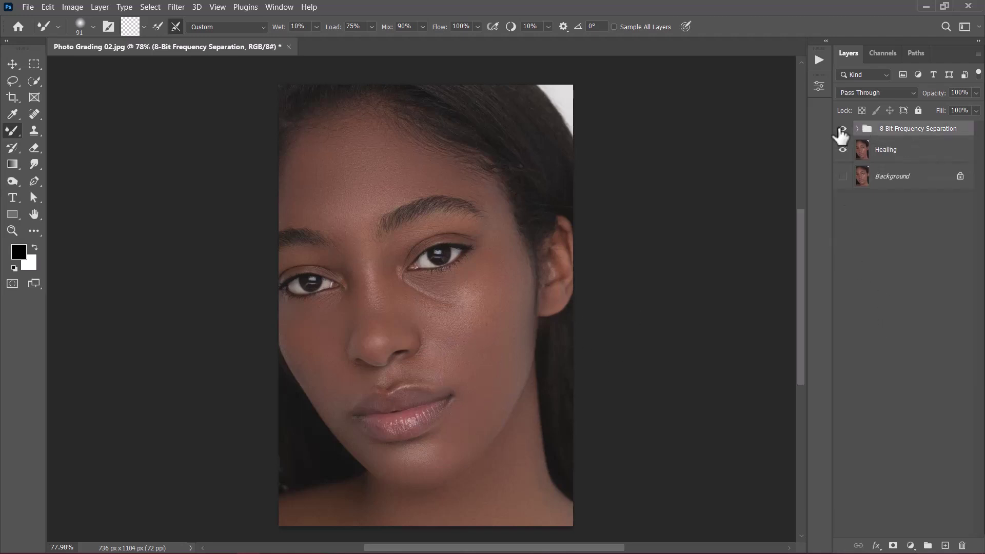
left_click(842, 129)
left_click(843, 130)
scroll(411, 247, "up", 6)
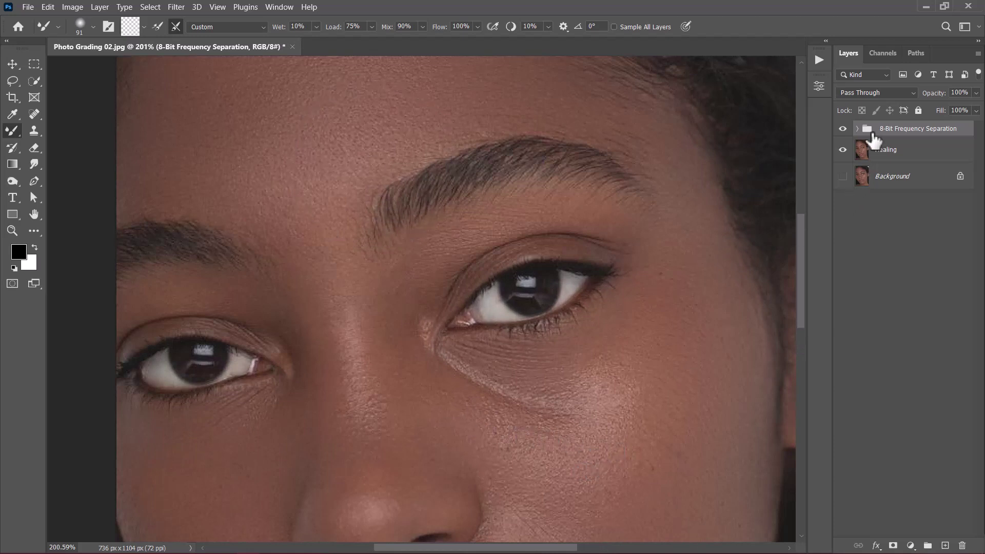
left_click(857, 128)
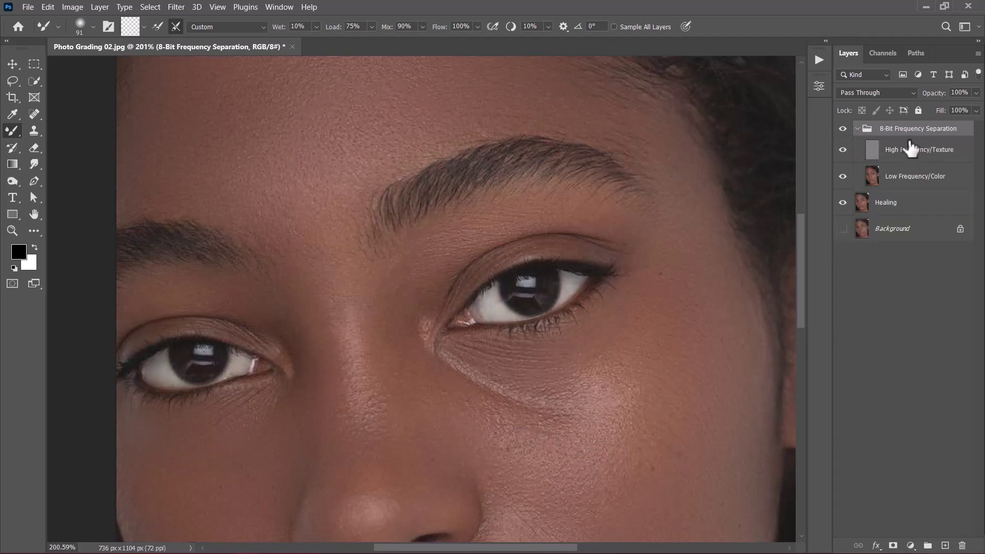
left_click(857, 129)
scroll(605, 286, "down", 3)
scroll(605, 286, "down", 4)
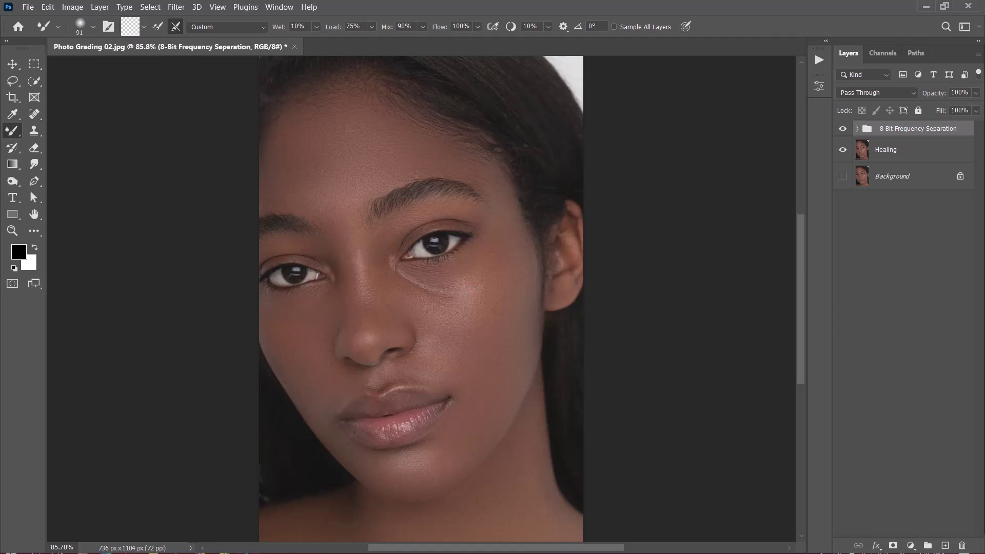
Add a Hue/Saturation layer and group the frequency separation group and Healing into Group 1.
left_click(910, 545)
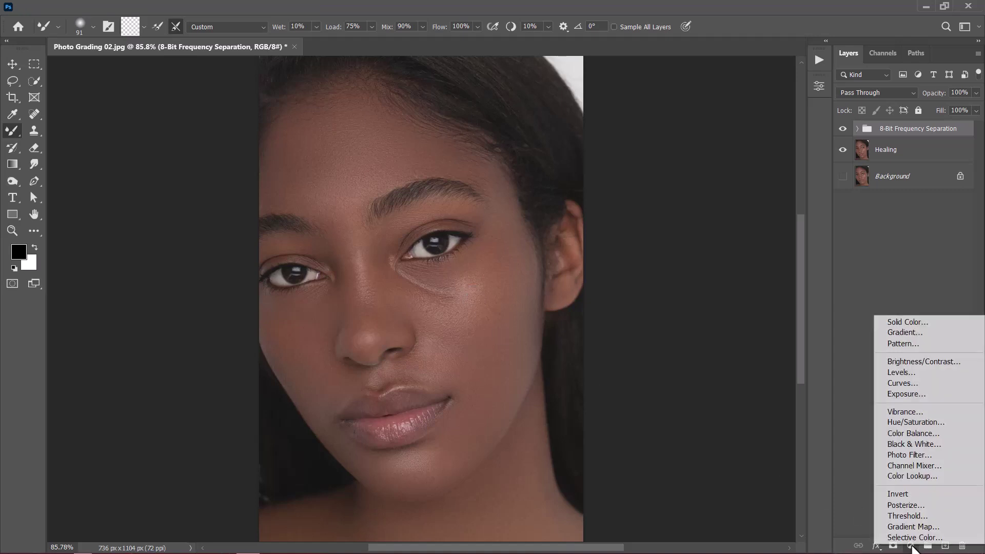
left_click(903, 425)
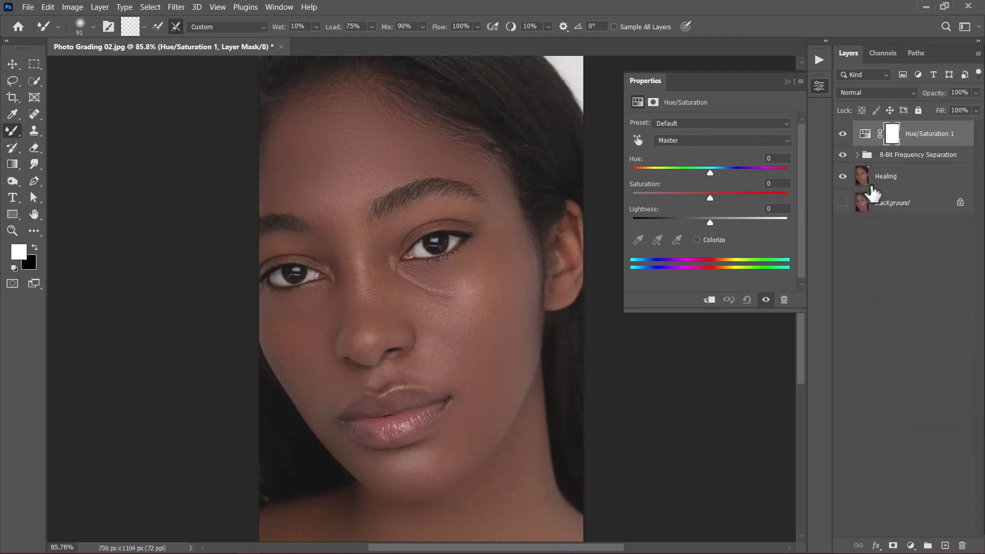
left_click(901, 158)
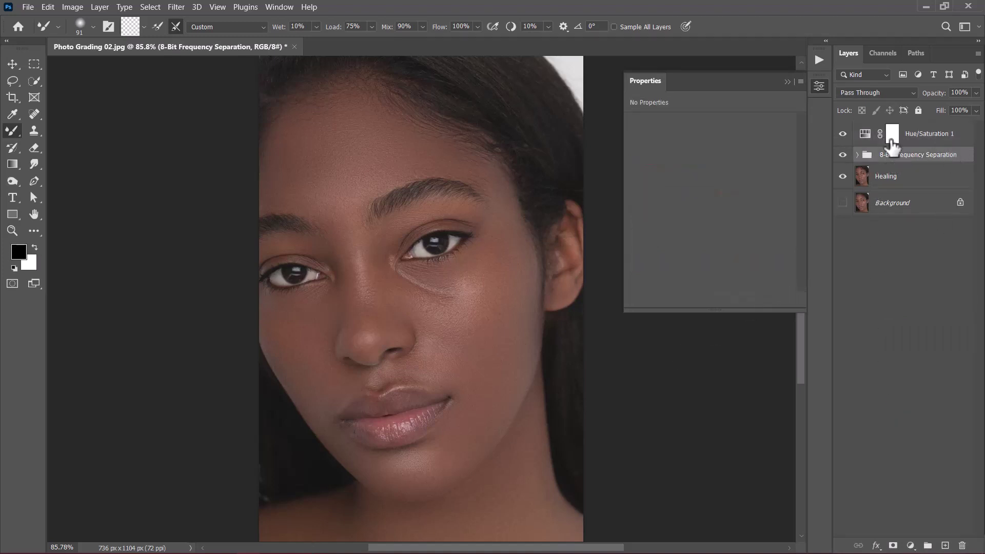
left_click(897, 184)
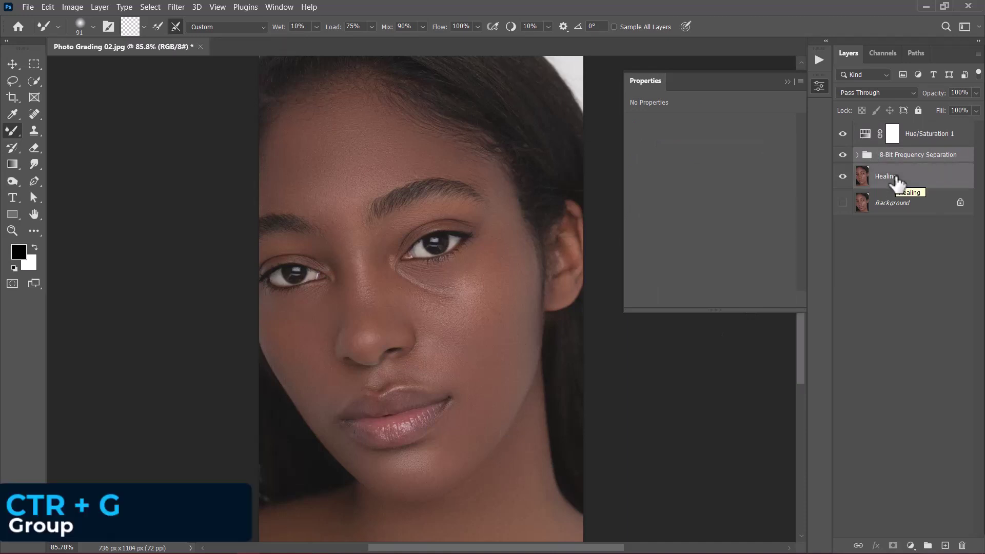
key("ctrl+g")
Clip Hue/Saturation 1 to Group 1, set Saturation to 20, and compare it on and off.
left_click(910, 135)
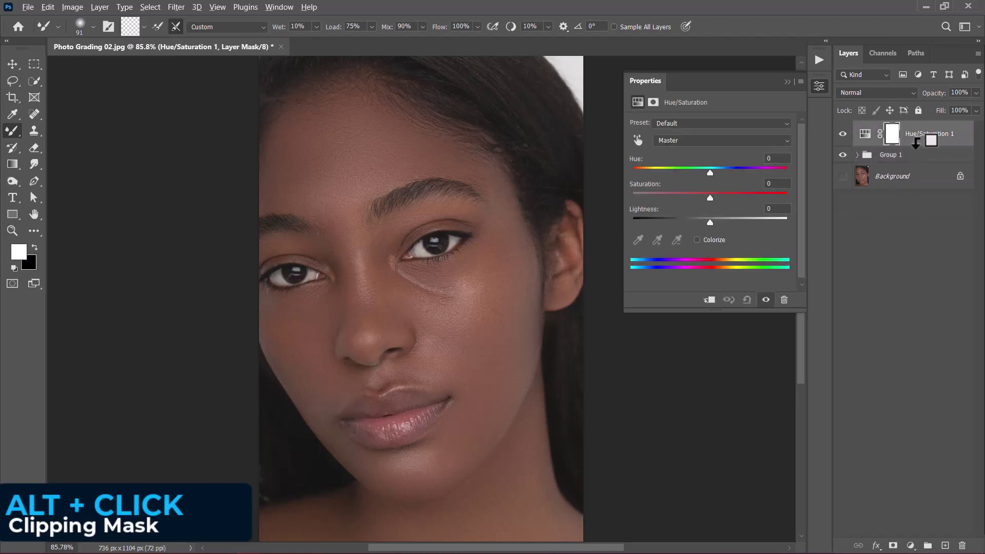
left_click(916, 142, "alt")
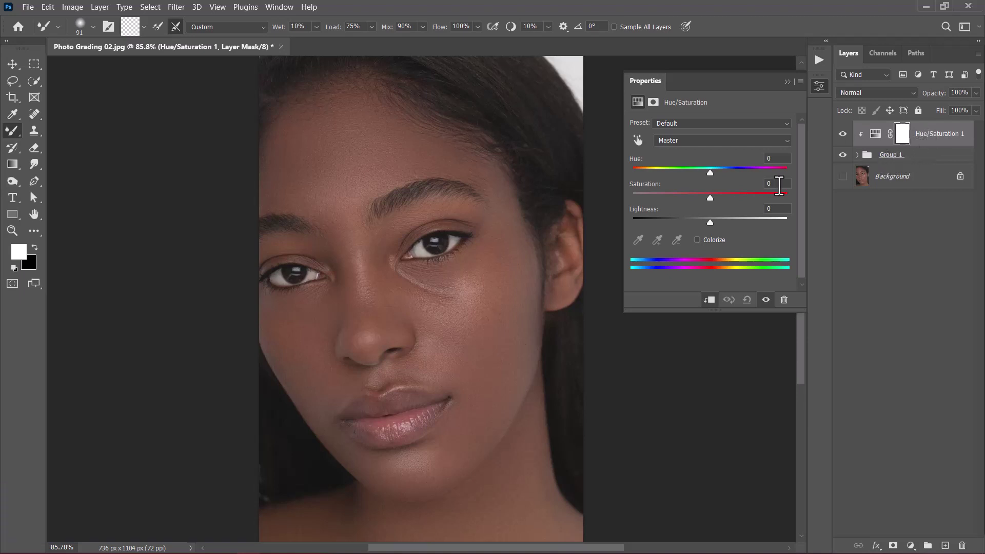
left_click(777, 183)
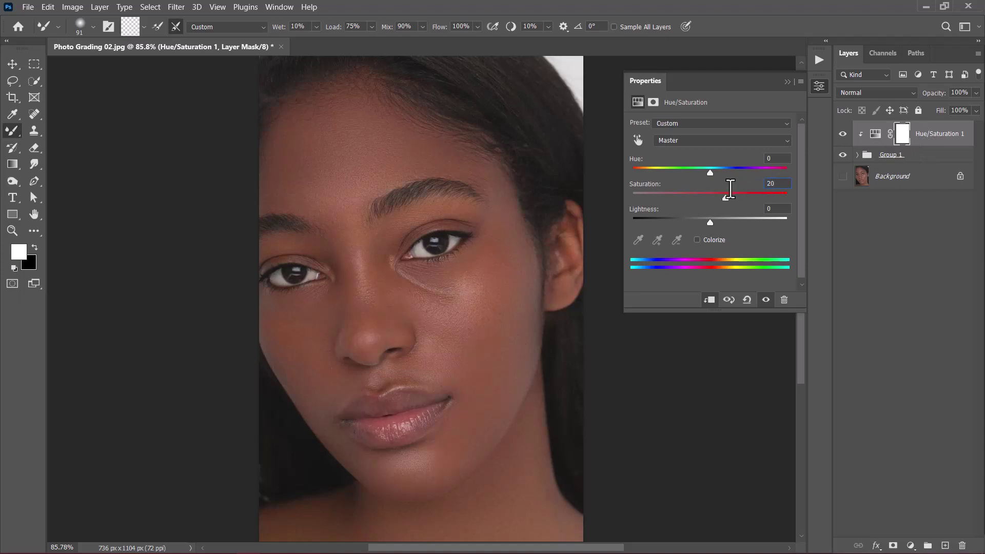
type("20")
left_click(830, 130)
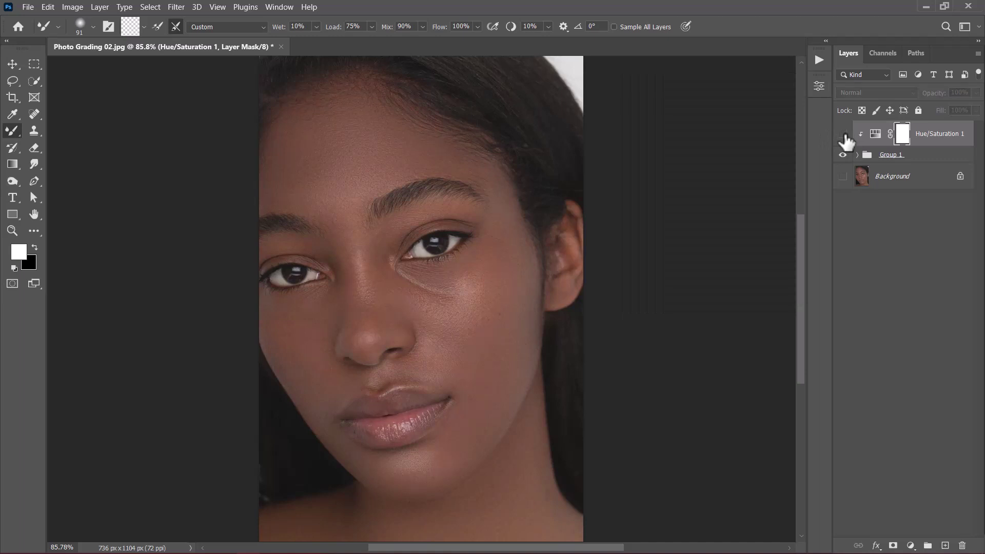
left_click(843, 135)
left_click(843, 134)
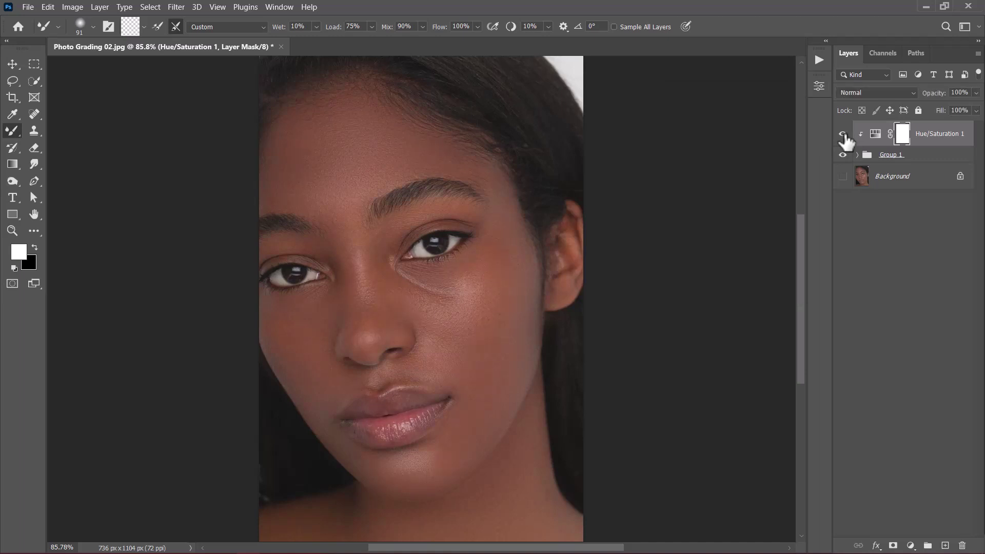
left_click(910, 159, "shift")
Group Hue/Saturation 1 with Group 1, name it Frequency Separation, and stamp a merged layer above.
key("ctrl+g")
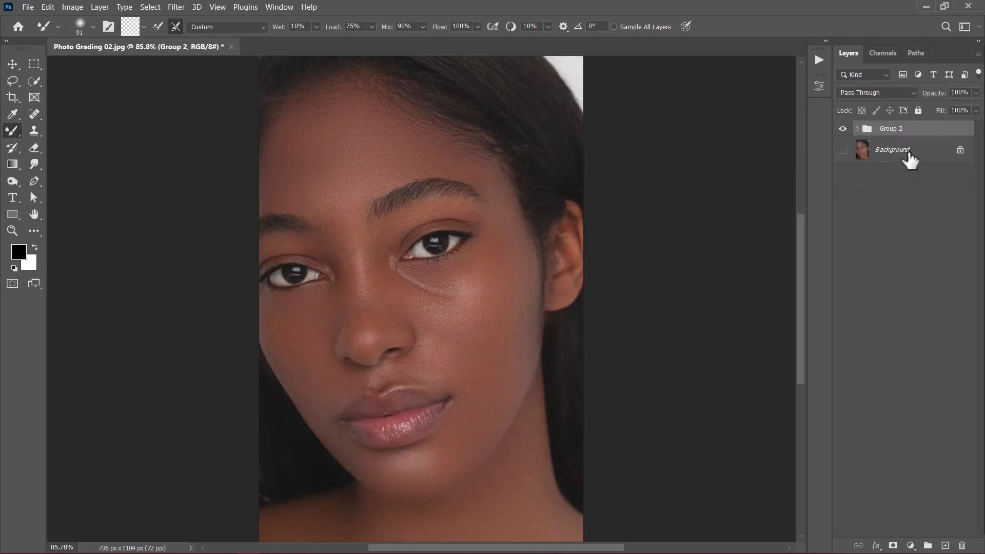
double_click(898, 129)
type("Frequency Separation")
key("Return")
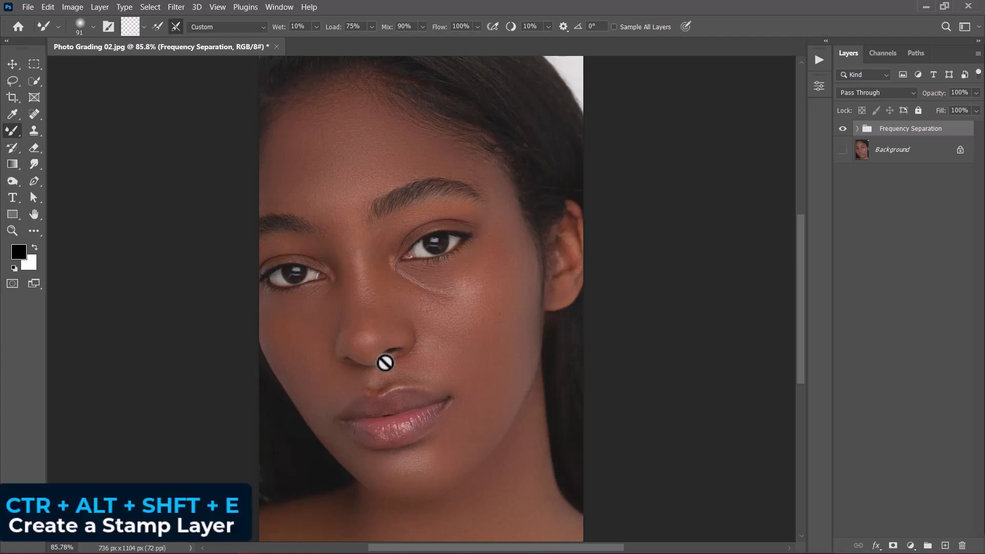
key("ctrl+alt+shift+e")
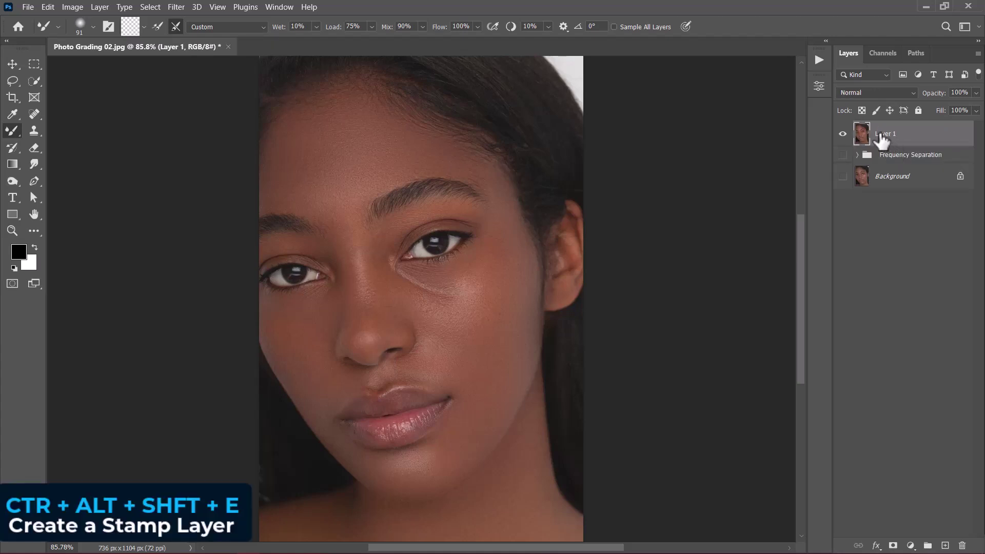
double_click(883, 133)
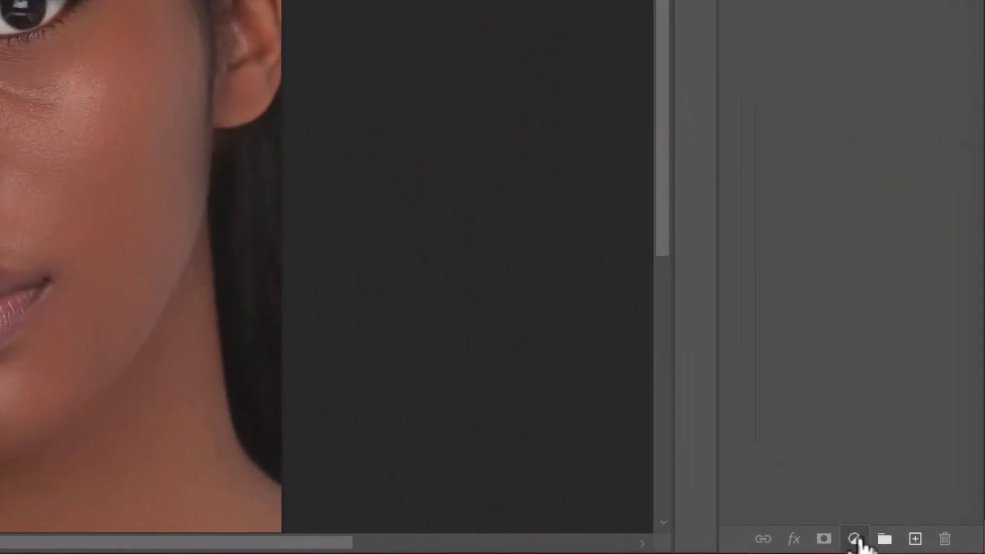
Add a Gradient Map adjustment layer clipped to the Grading layer.
left_click(854, 539)
left_click(854, 506)
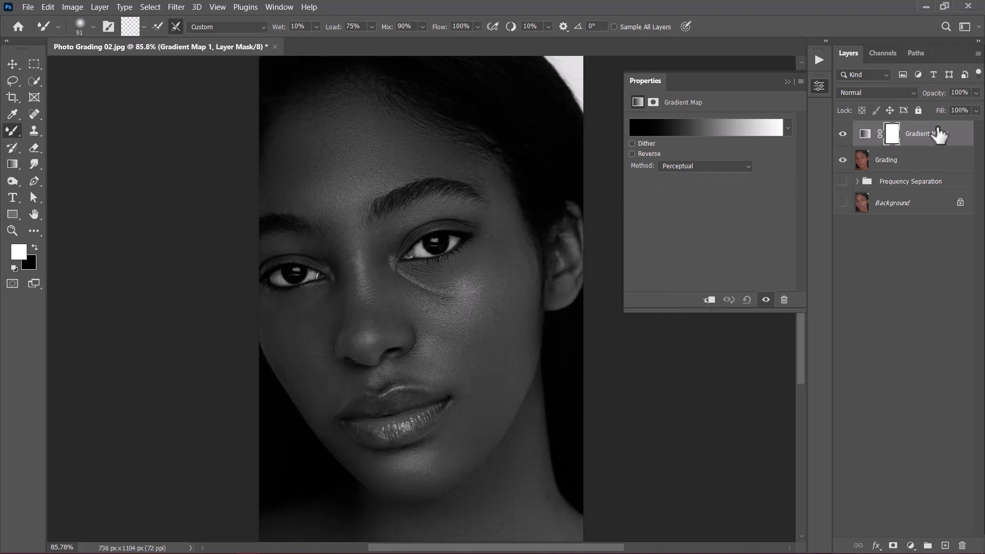
left_click(710, 300)
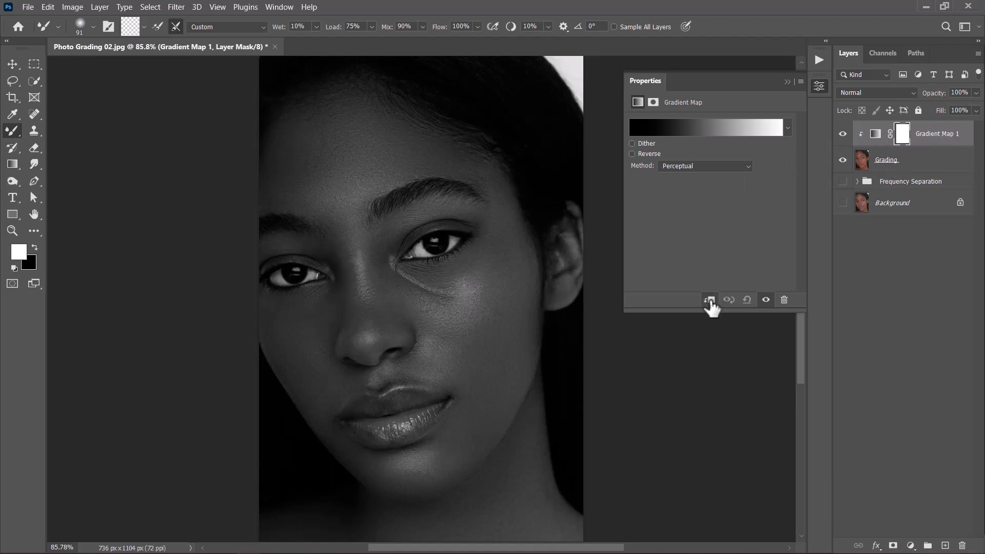
left_click(787, 82)
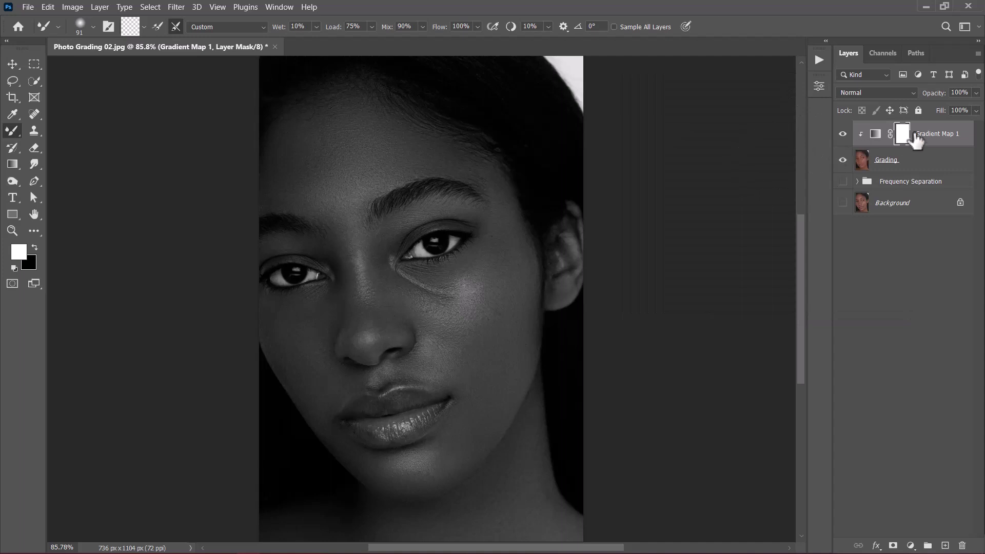
Set the Gradient Map to Soft Light blend mode at 41% opacity.
left_click(879, 93)
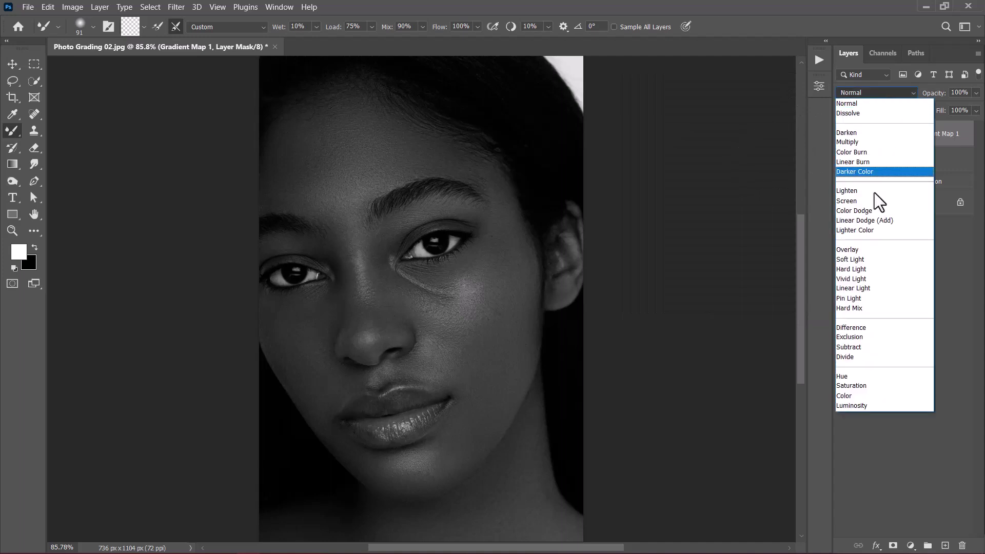
left_click(853, 260)
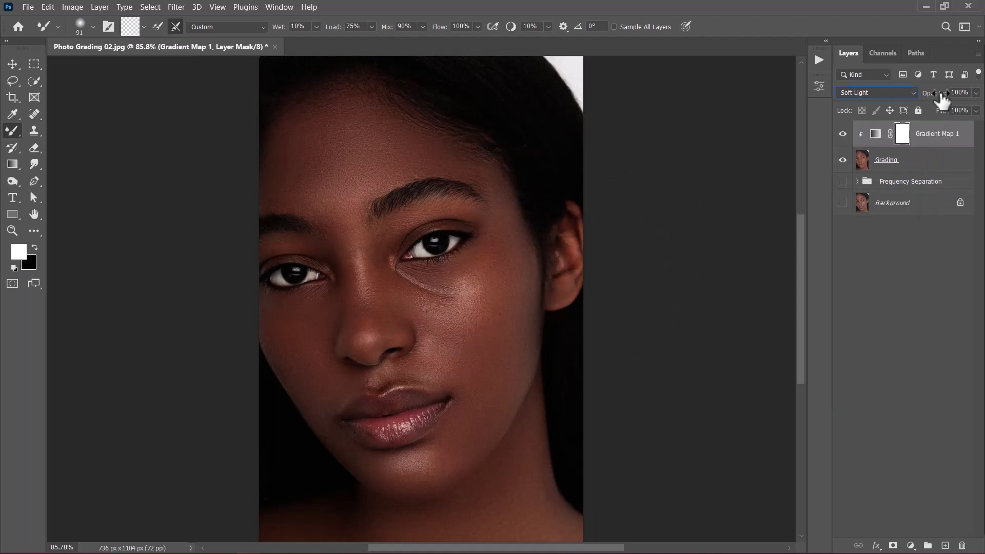
left_click_drag(939, 97, 605, 101)
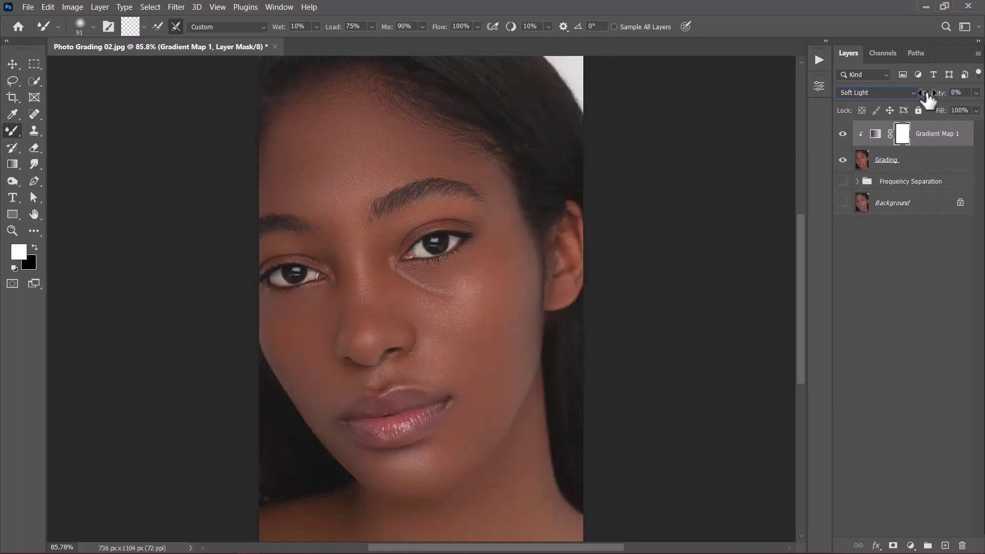
mouse_move(927, 99)
left_mouse_down()
mouse_move(955, 100)
mouse_move(940, 100)
left_mouse_up()
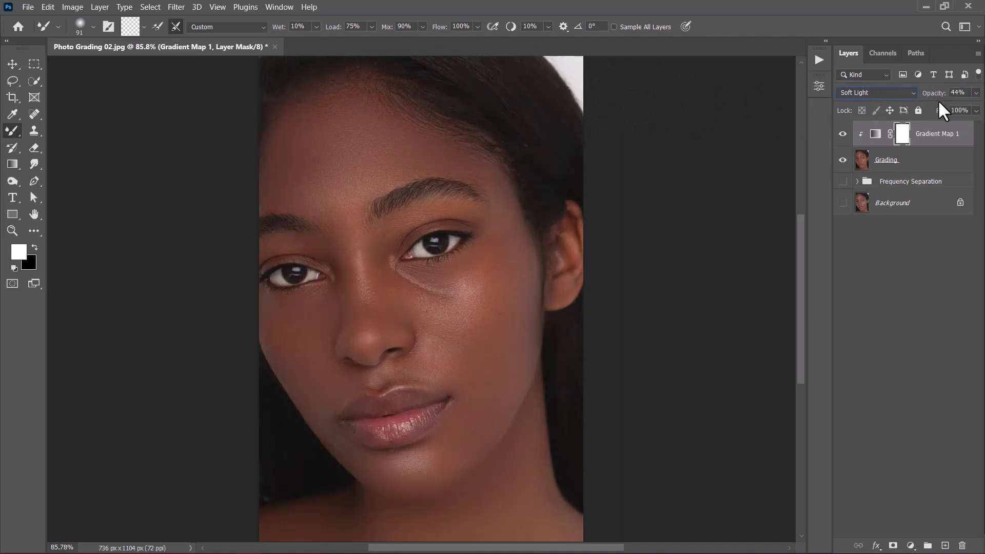
left_click(964, 92)
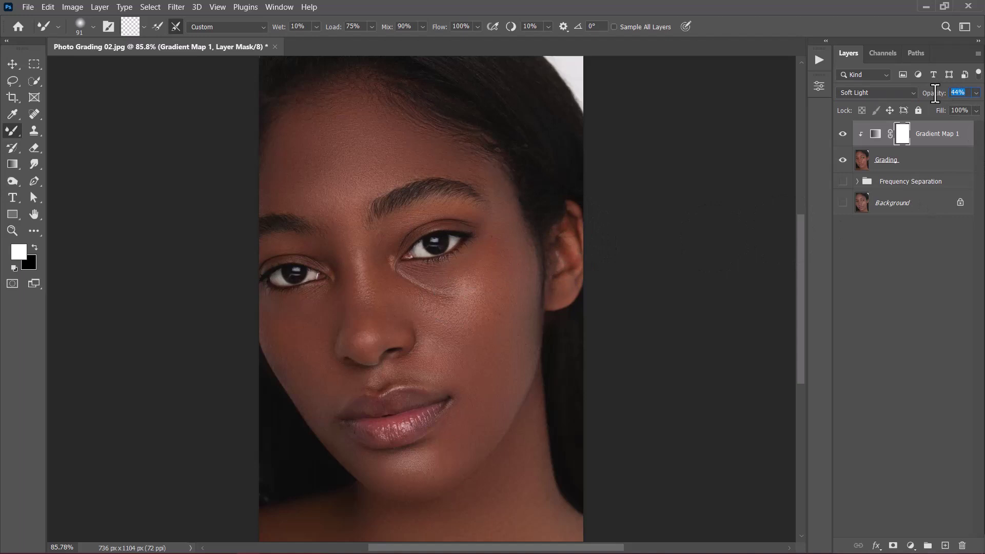
type("41")
left_click(910, 545)
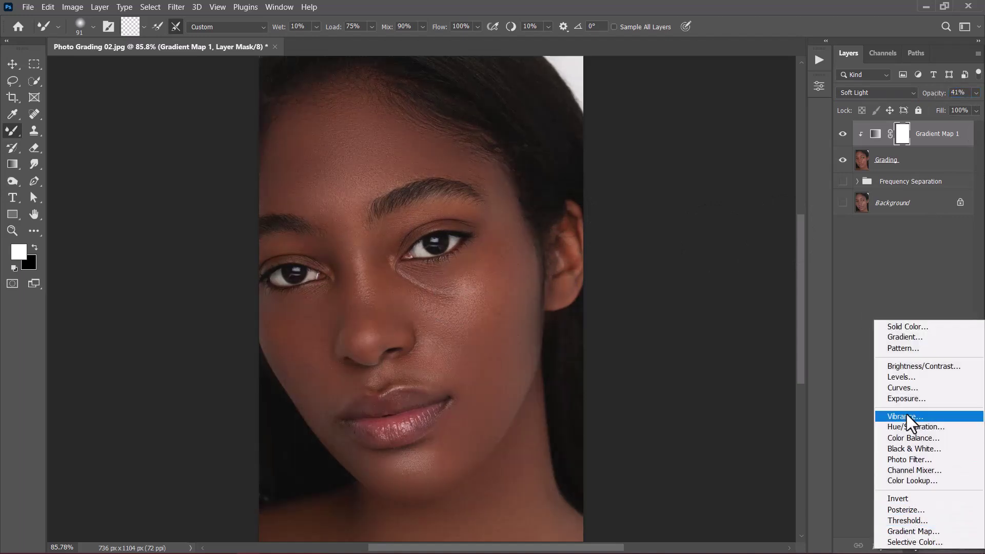
Add a clipped Curves layer, lifting the forehead tones and darkening the chin shadows on-image.
left_click(903, 387)
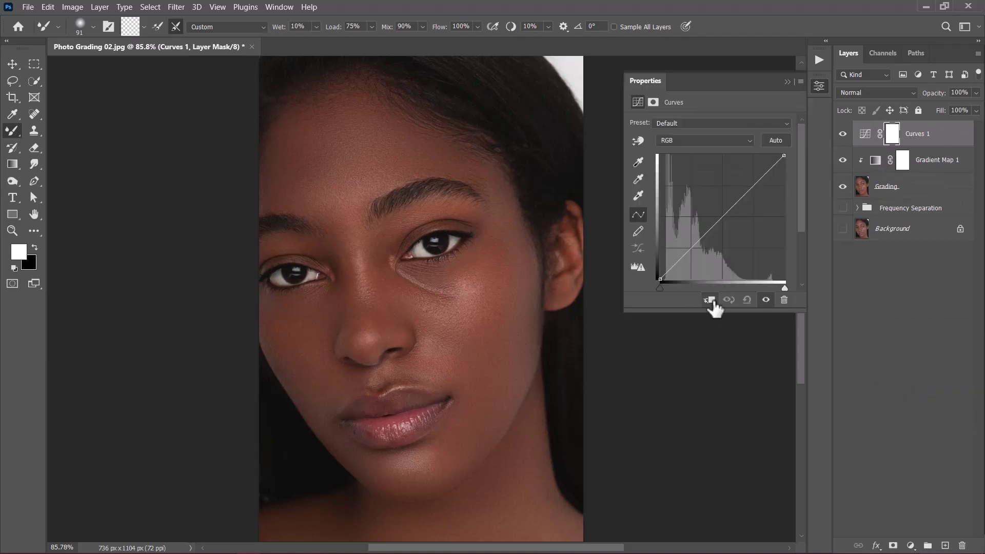
left_click(710, 300)
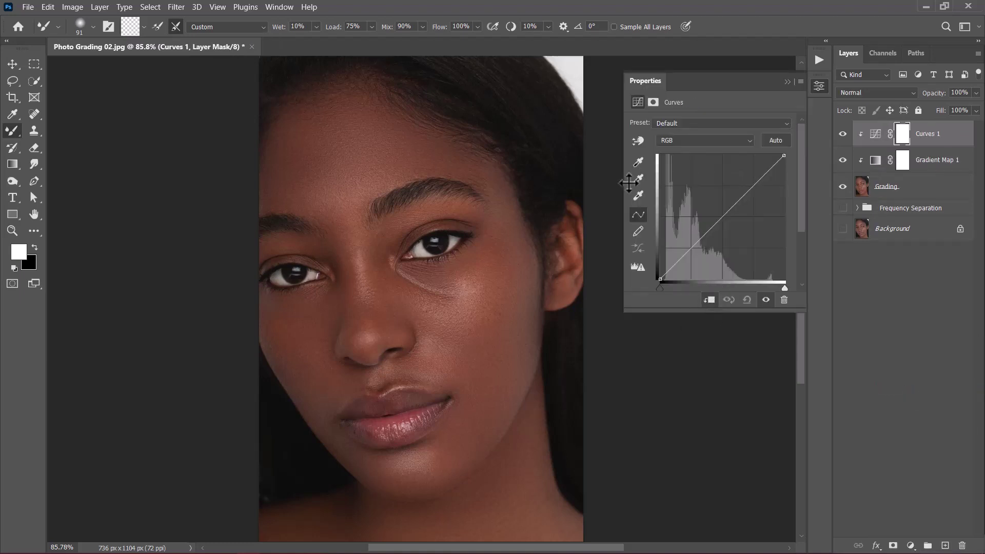
left_click(639, 139)
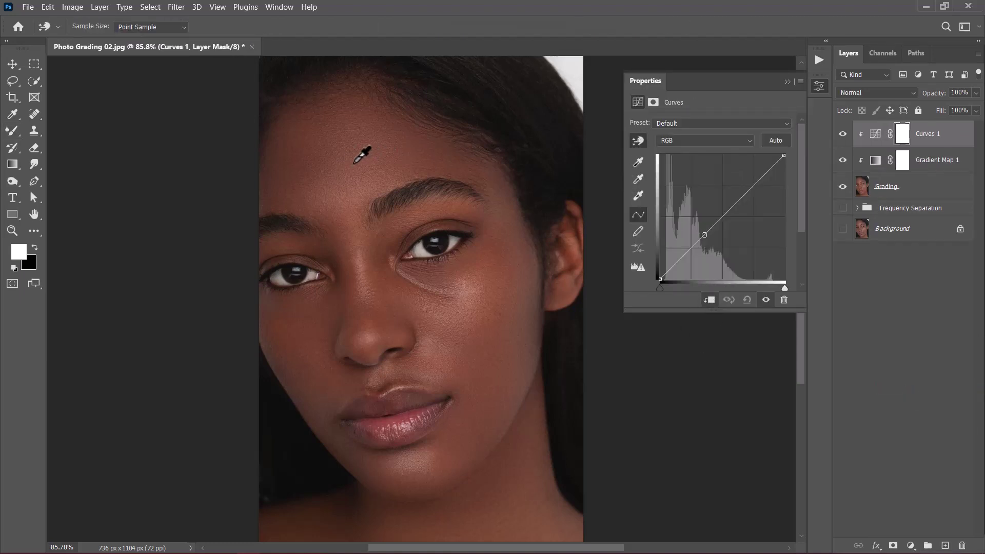
left_click_drag(358, 154, 353, 134)
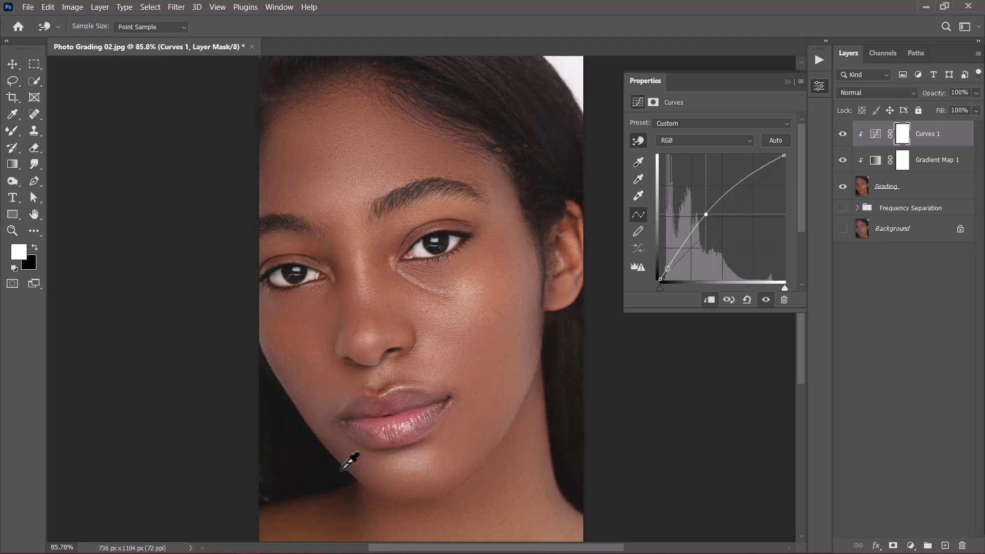
left_click_drag(344, 471, 354, 485)
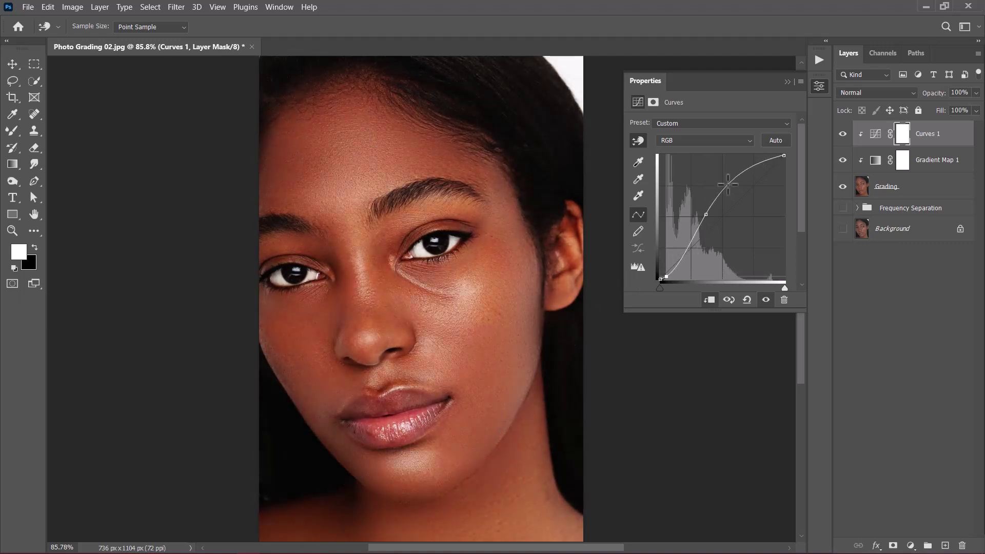
left_click(790, 79)
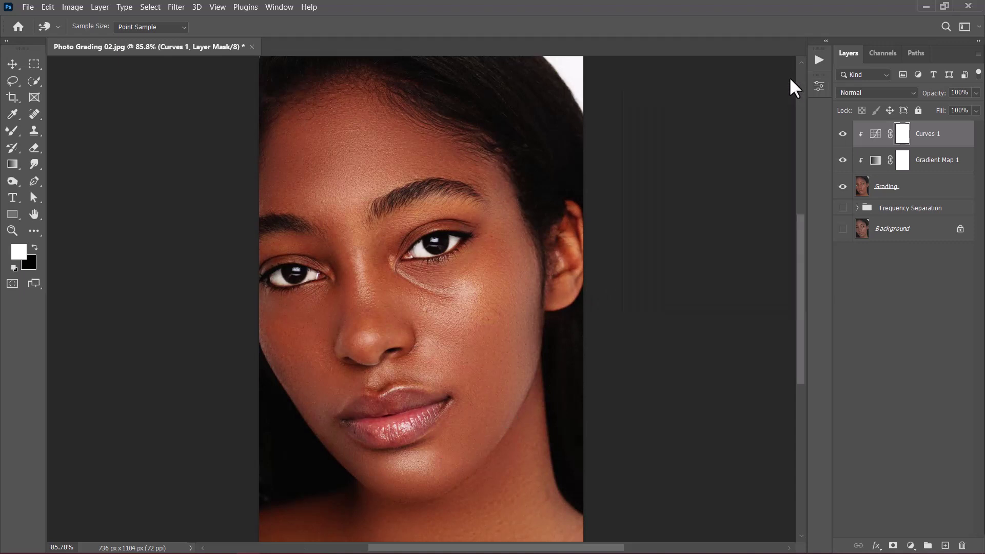
Add a clipped Levels 1 layer with input black 24 and white 166, then invert its mask to black.
left_click(908, 545)
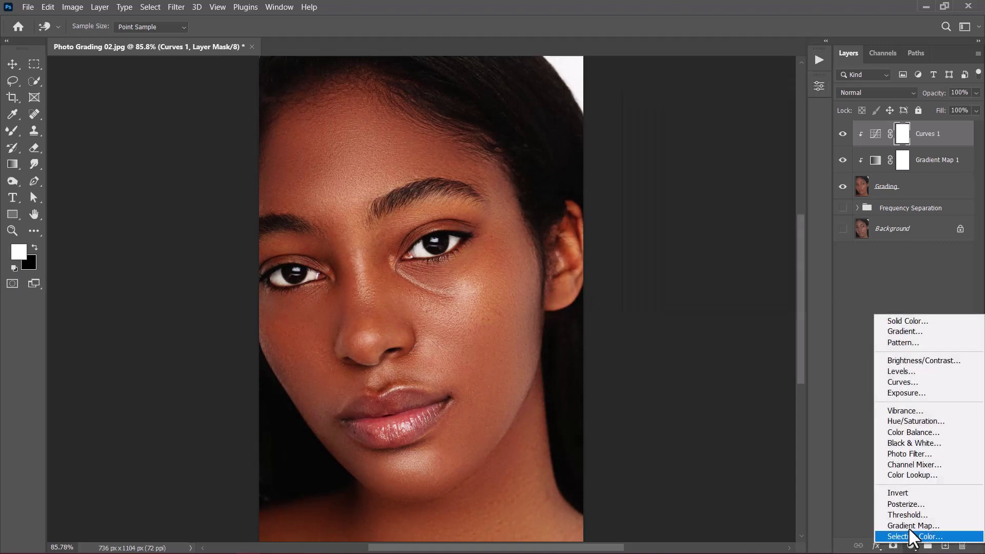
left_click(907, 375)
left_click(709, 300)
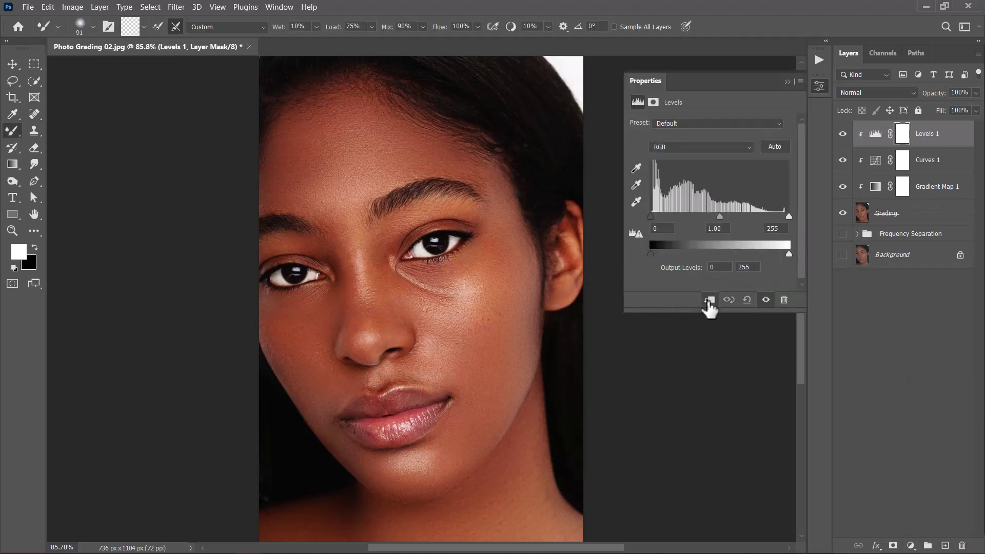
left_click(776, 228)
type("166")
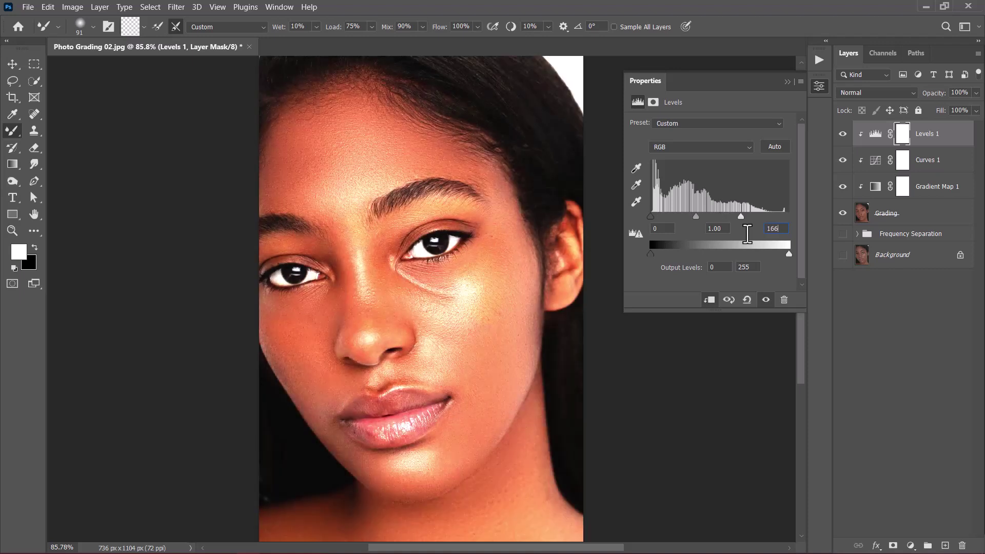
left_click(662, 229)
type("24")
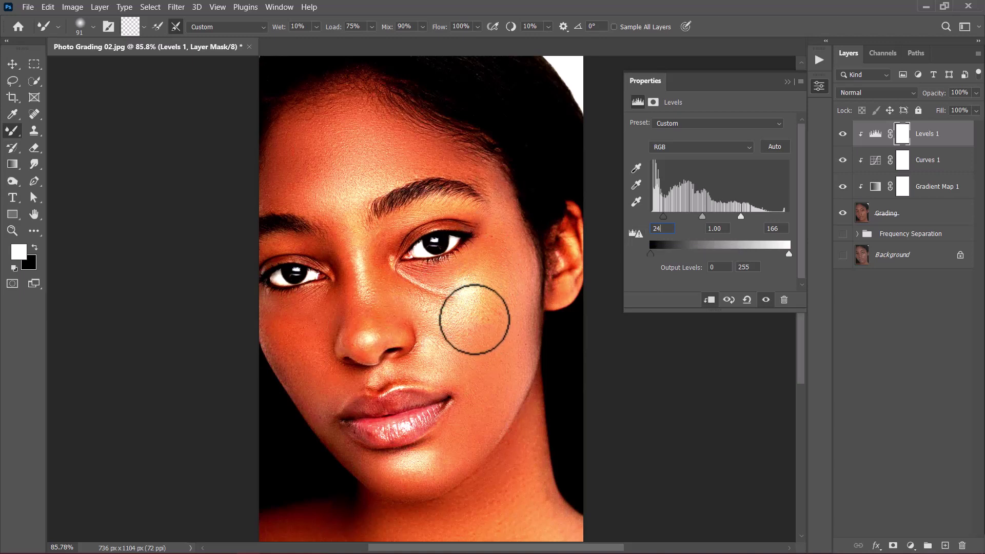
left_click(786, 82)
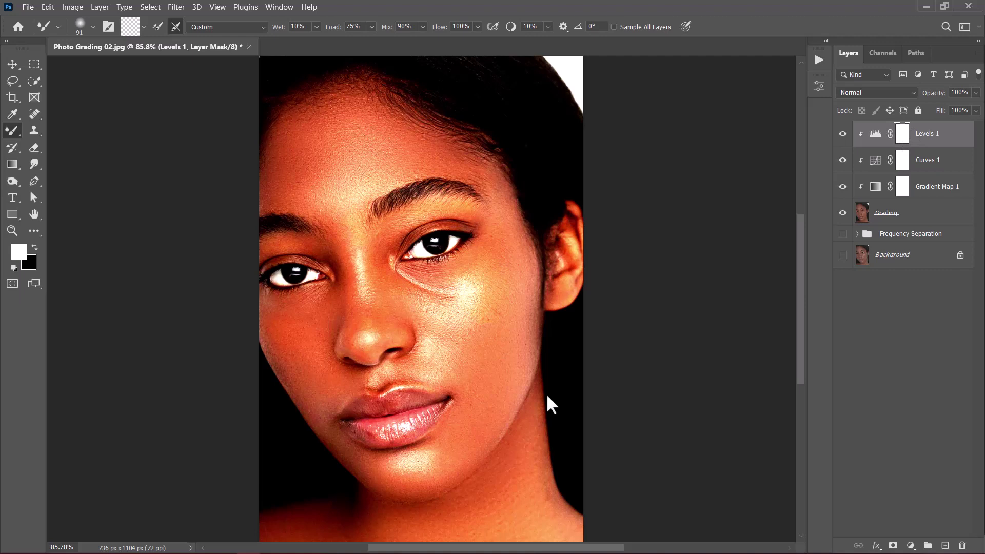
key("ctrl+i")
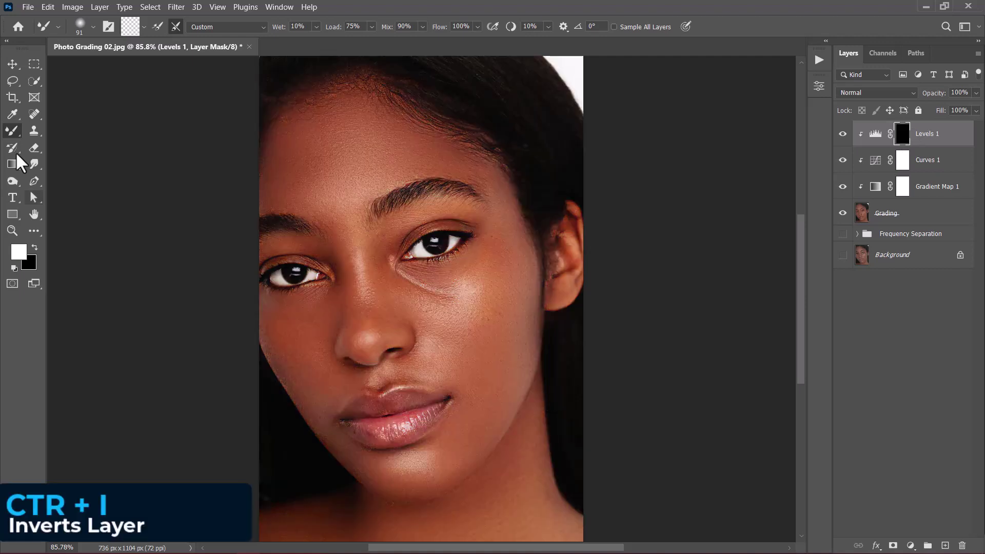
Switch to the standard Brush Tool and size it between about 110 and 180 px.
right_click(15, 130)
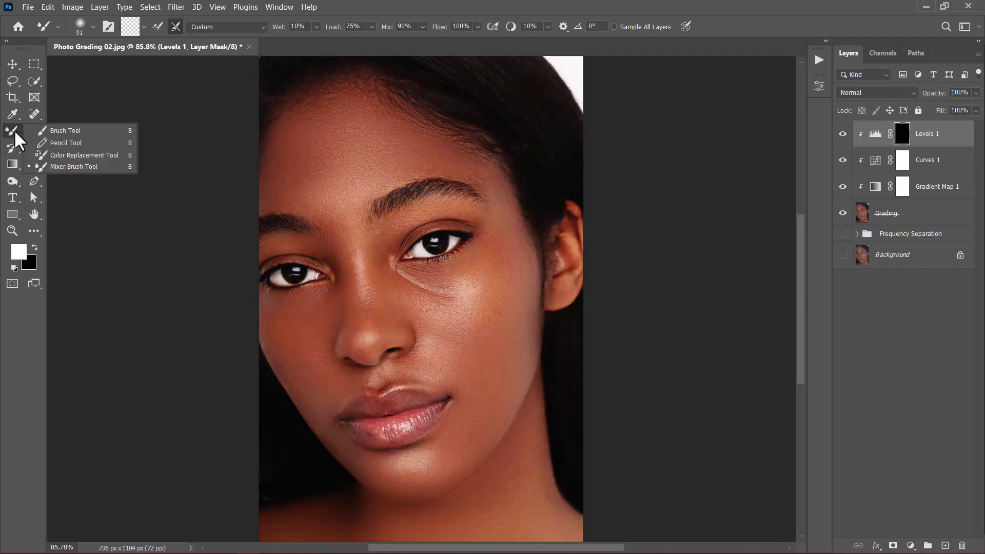
left_click(61, 130)
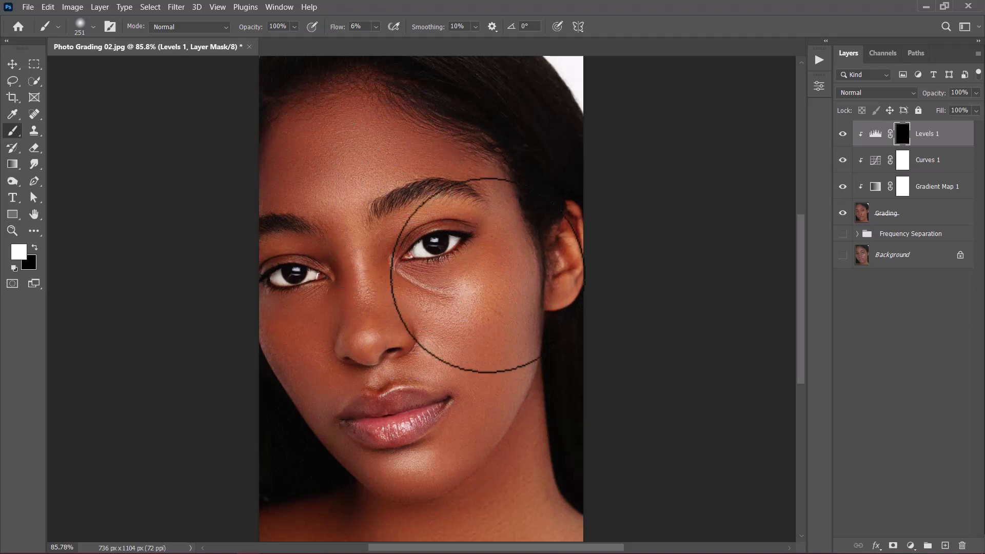
scroll(376, 464, "up", 3)
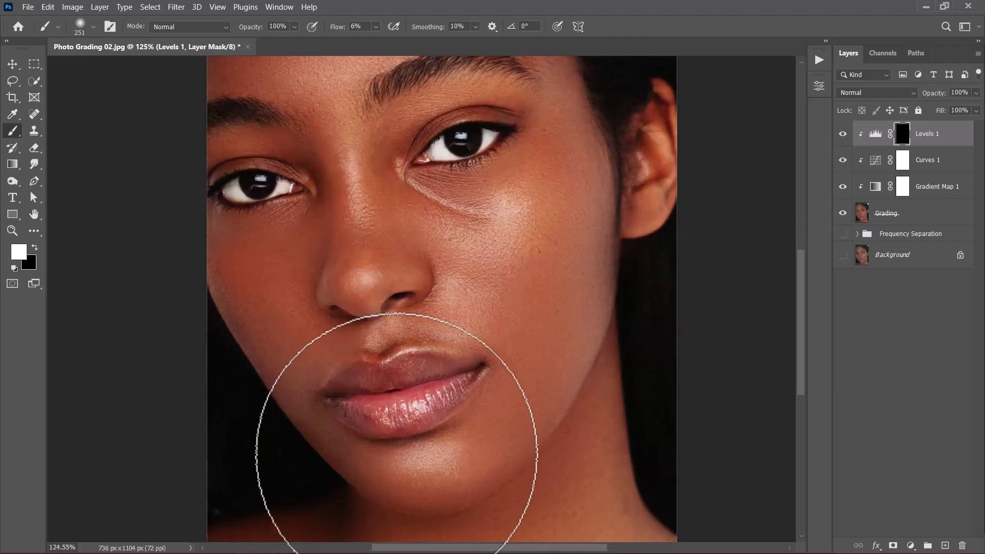
left_click_drag(418, 417, 357, 451)
scroll(358, 451, "up", 3)
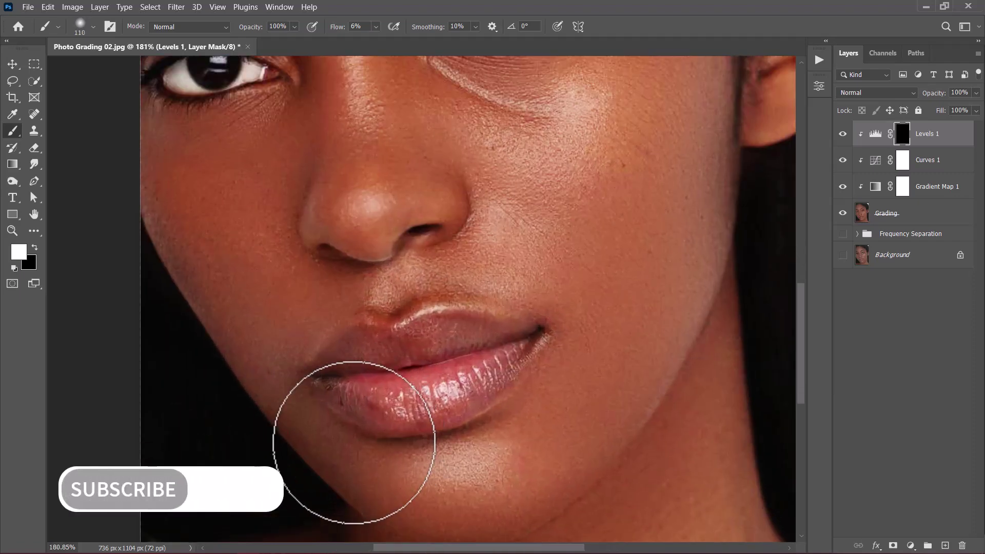
mouse_move(485, 390)
left_mouse_down()
mouse_move(442, 416)
mouse_move(436, 393)
mouse_move(472, 386)
mouse_move(443, 378)
mouse_move(514, 371)
mouse_move(451, 397)
mouse_move(355, 393)
mouse_move(461, 393)
mouse_move(500, 364)
mouse_move(491, 391)
mouse_move(405, 382)
mouse_move(407, 405)
mouse_move(488, 368)
mouse_move(438, 344)
mouse_move(393, 408)
left_mouse_up()
scroll(441, 382, "down", 3)
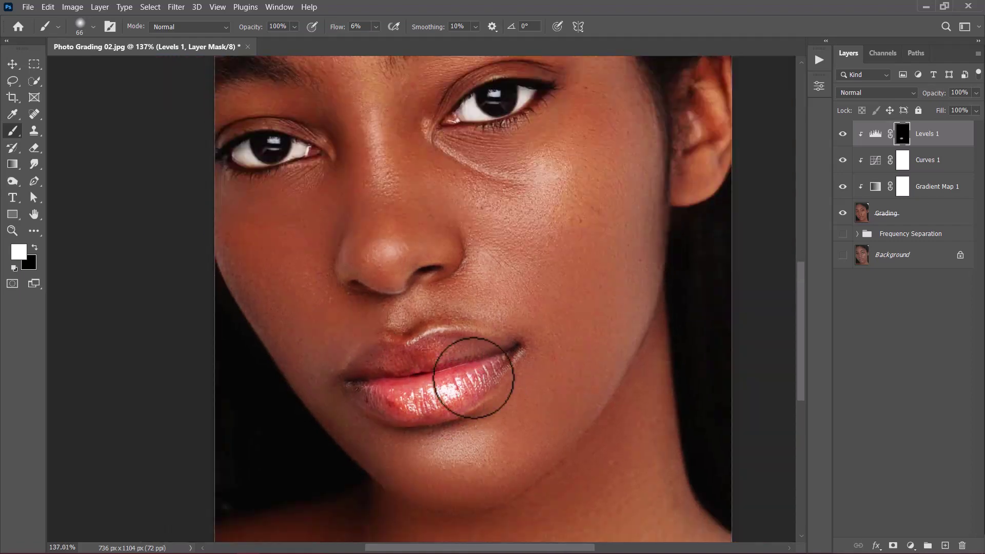
key("bracketright")
key("bracketright")
key("bracketright")
key("bracketright")
key("bracketright")
key("bracketright")
scroll(564, 241, "up", 2)
Paint white on the Levels mask over the cheek and forehead to reveal the brightening.
mouse_move(539, 356)
left_mouse_down()
mouse_move(533, 253)
mouse_move(472, 311)
mouse_move(520, 363)
mouse_move(558, 347)
mouse_move(374, 248)
left_mouse_up()
scroll(560, 365, "down", 2)
scroll(373, 248, "down", 3)
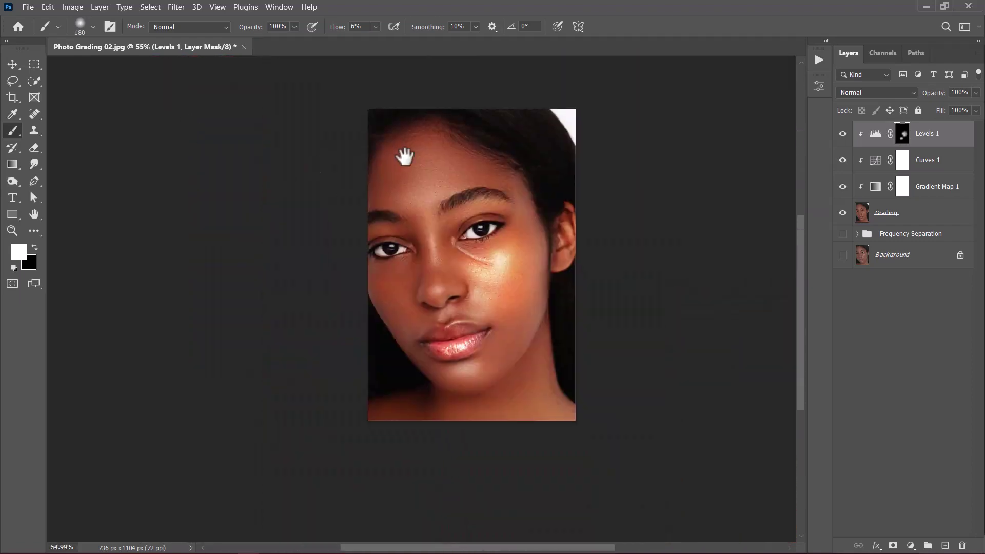
scroll(400, 158, "up", 2)
mouse_move(444, 180)
left_mouse_down()
mouse_move(410, 181)
mouse_move(449, 195)
mouse_move(411, 229)
mouse_move(399, 168)
left_mouse_up()
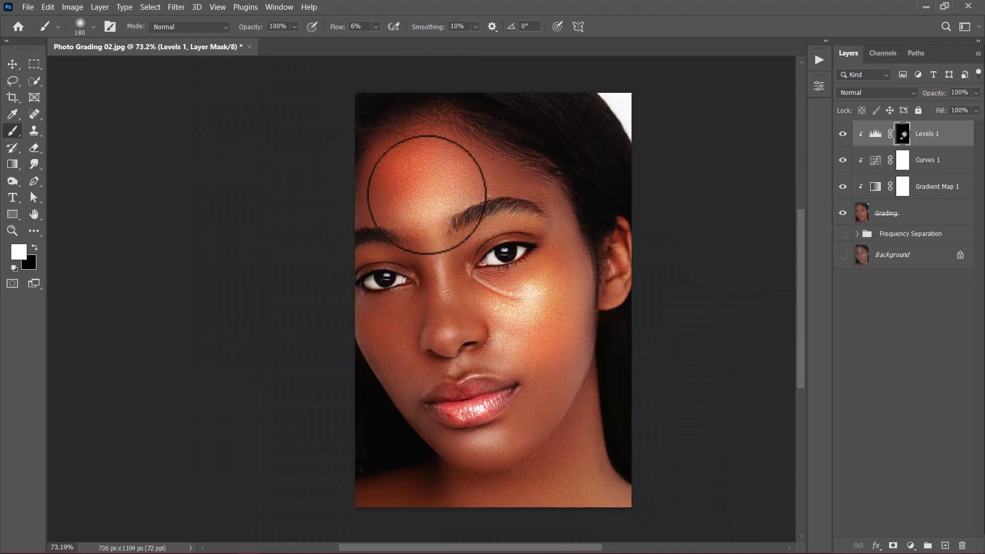
key("bracketright")
key("bracketright")
key("bracketright")
key("bracketright")
Brighten the nose bridge with a 79 px brush, swapping black and white to refine the mask.
right_click(448, 279, "alt")
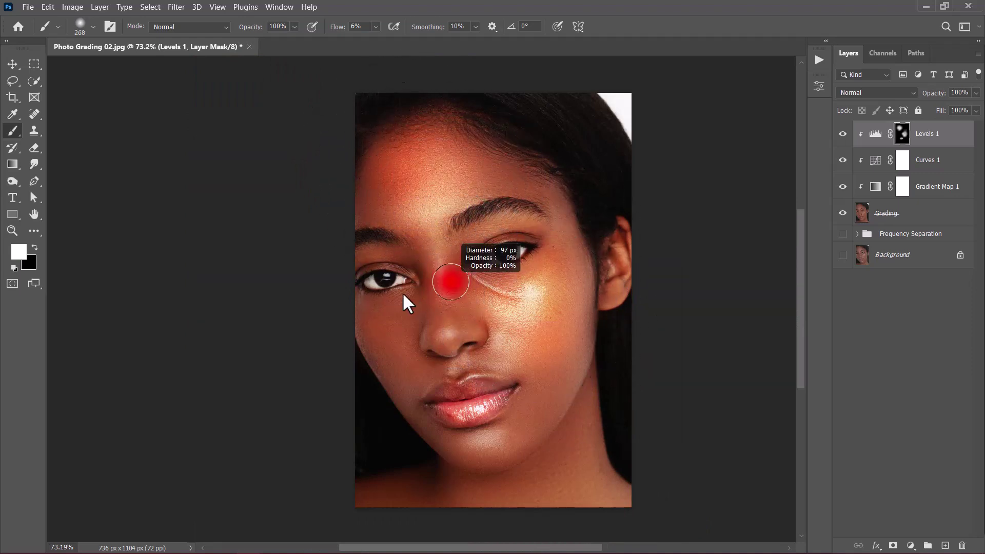
scroll(435, 285, "up", 2)
mouse_move(451, 255)
left_mouse_down()
mouse_move(457, 378)
mouse_move(467, 336)
left_mouse_up()
scroll(454, 369, "down", 3)
key("x")
scroll(447, 359, "up", 3)
scroll(452, 297, "down", 2)
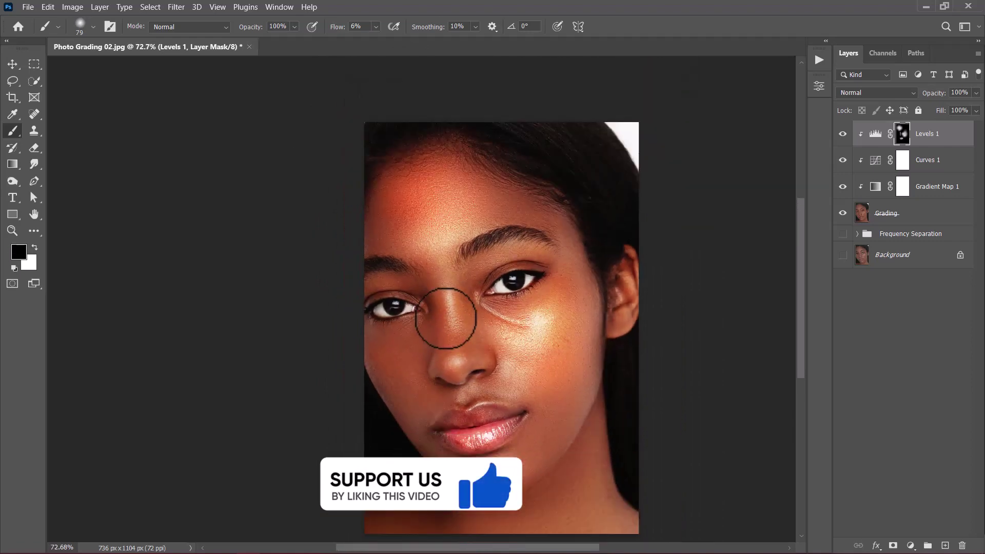
key("bracketright")
key("bracketright")
key("bracketright")
key("bracketright")
key("bracketright")
key("bracketright")
key("x")
scroll(470, 319, "down", 1)
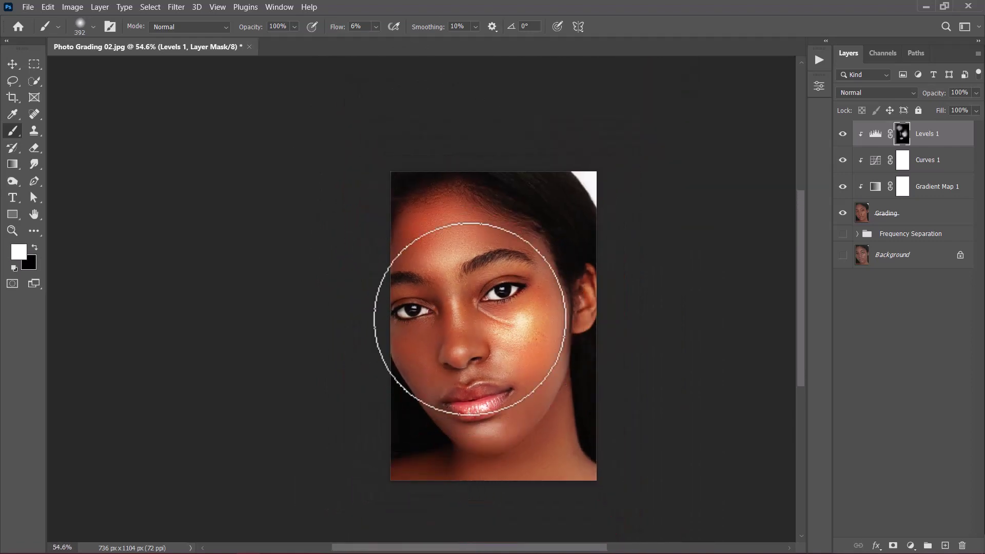
scroll(500, 385, "up", 2)
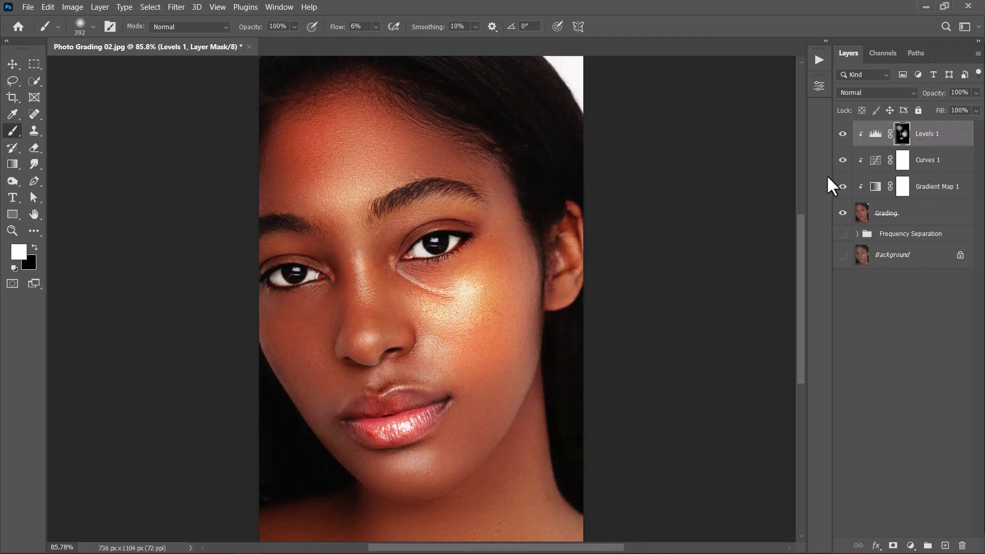
left_click(842, 134)
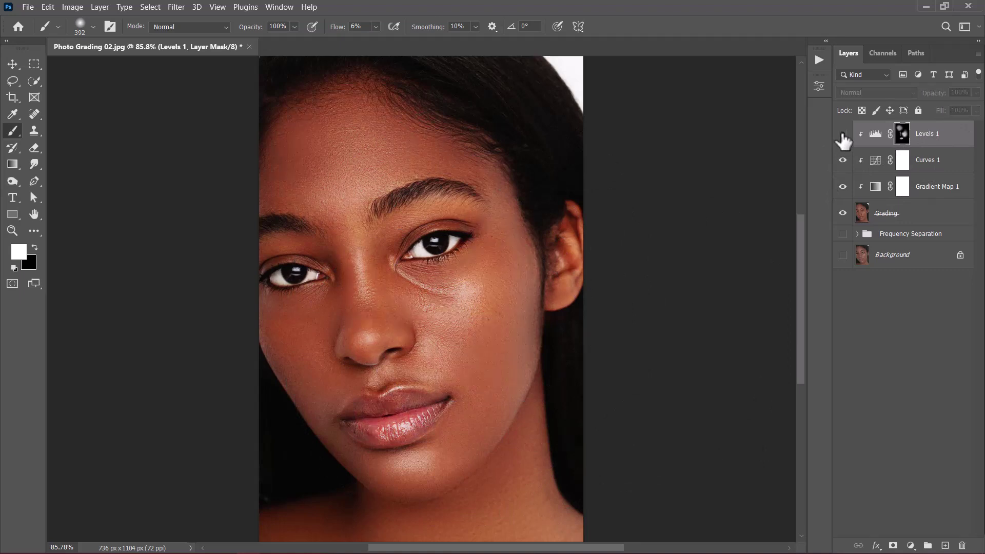
left_click(842, 134)
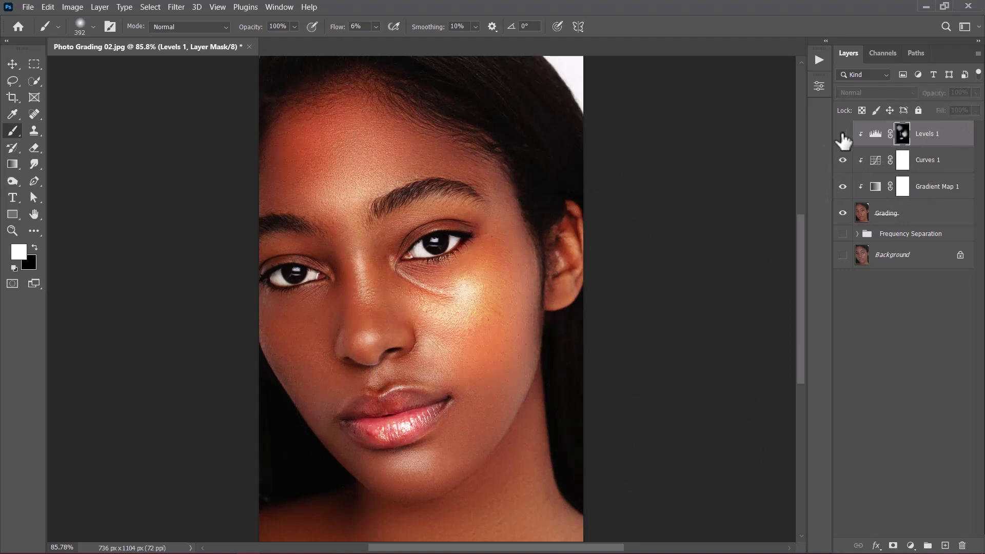
left_click(843, 135)
left_click(842, 135)
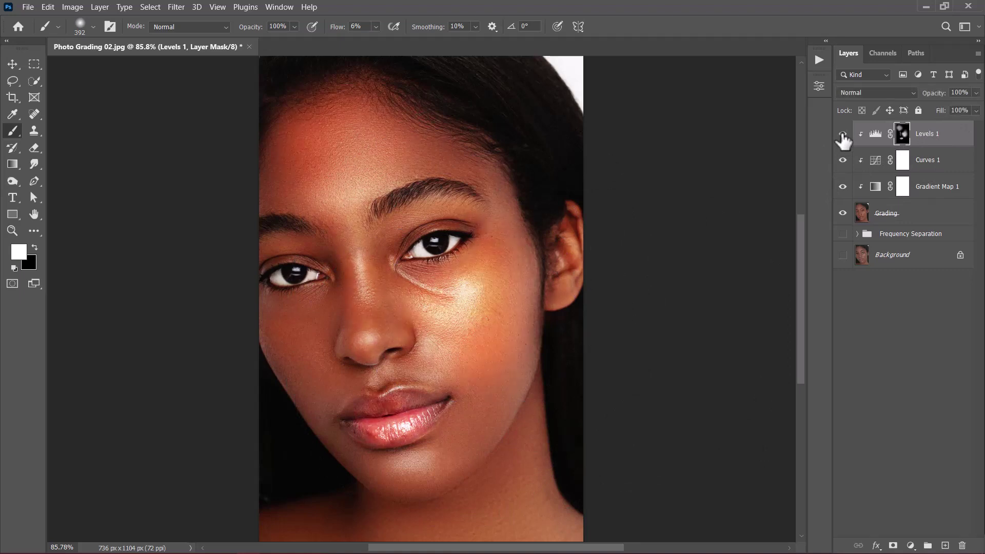
Add a clipped Selective Color adjustment layer with Reds as the colour range.
left_click(910, 545)
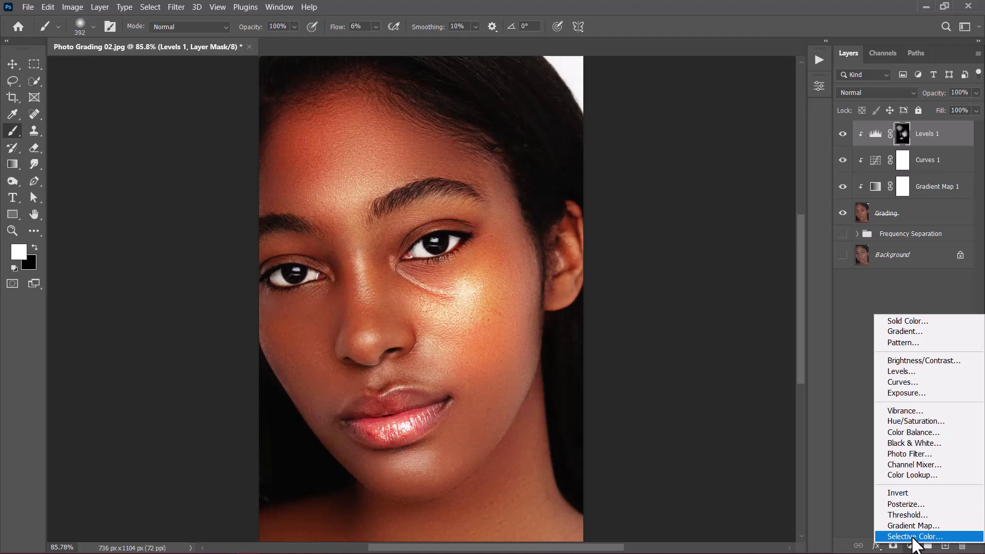
left_click(913, 536)
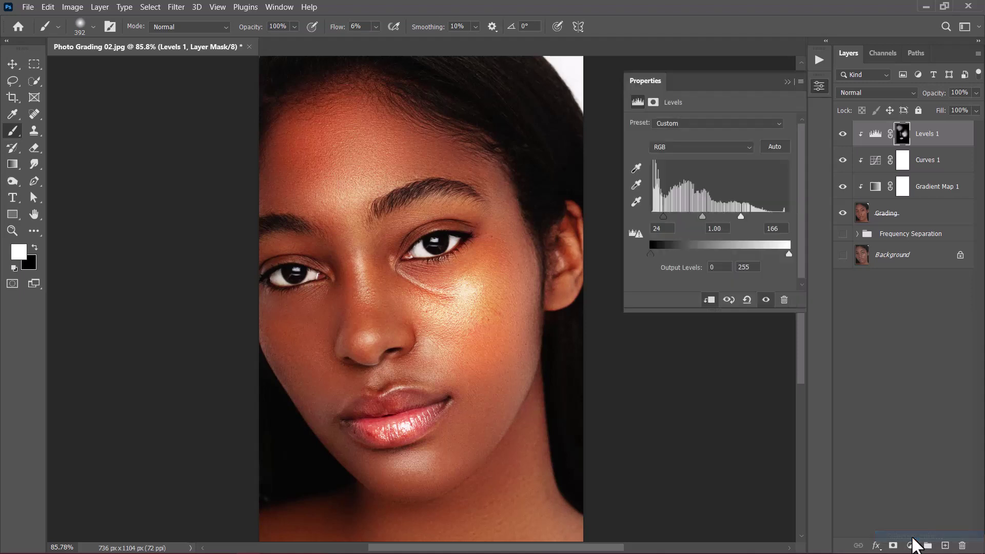
left_click(710, 301)
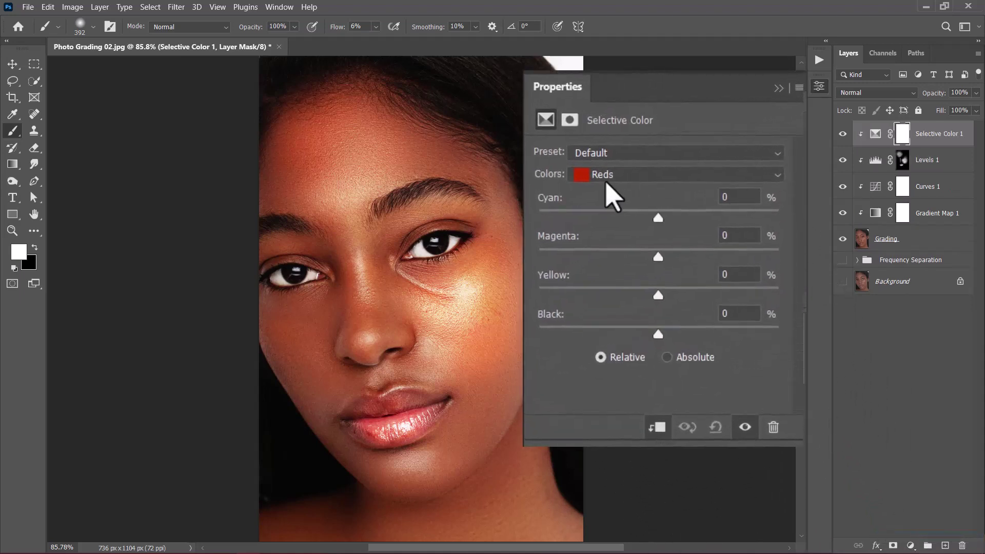
left_click(623, 174)
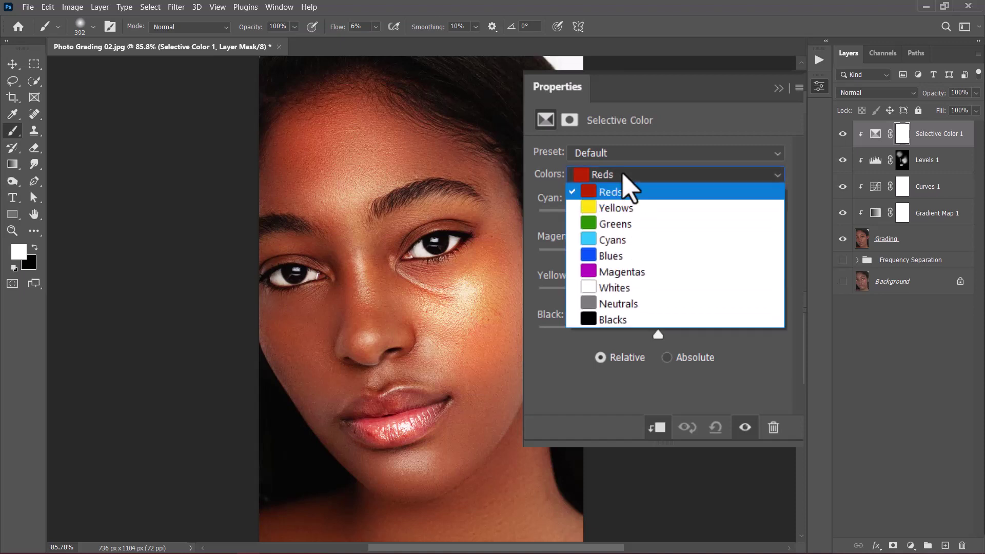
left_click(612, 192)
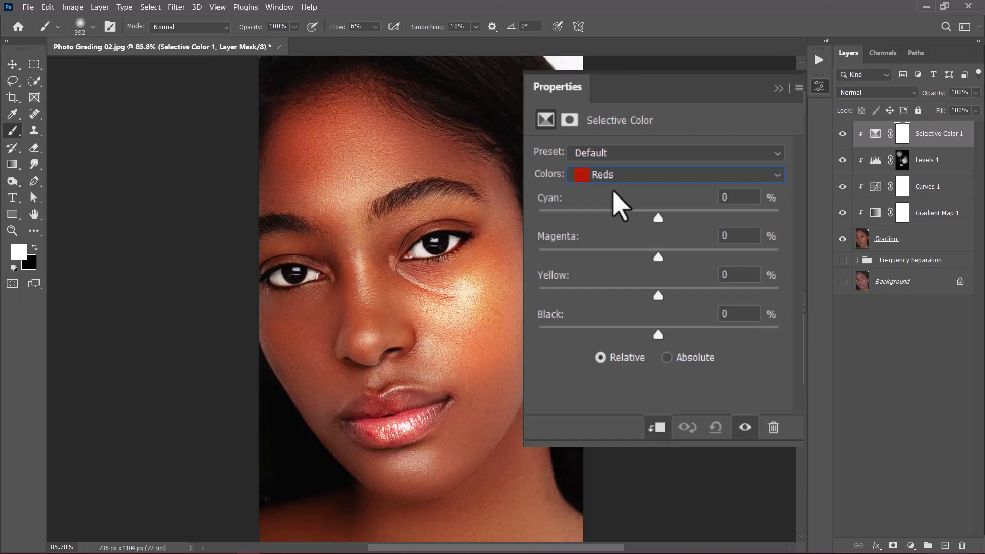
Set the Reds to Cyan +34, Magenta -15, Yellow +9 and Black +5.
left_click(739, 196)
type("34")
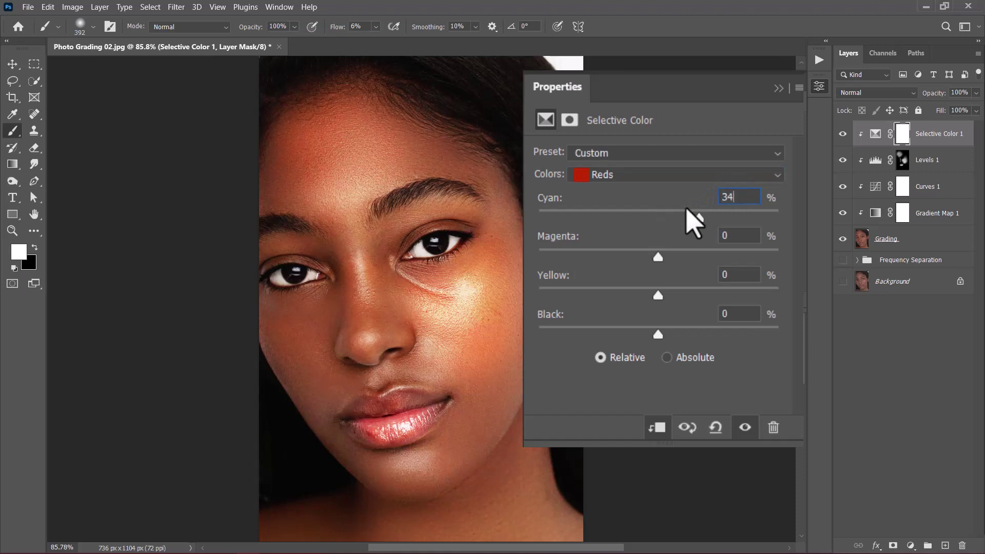
key("Tab")
type("-15")
key("Tab")
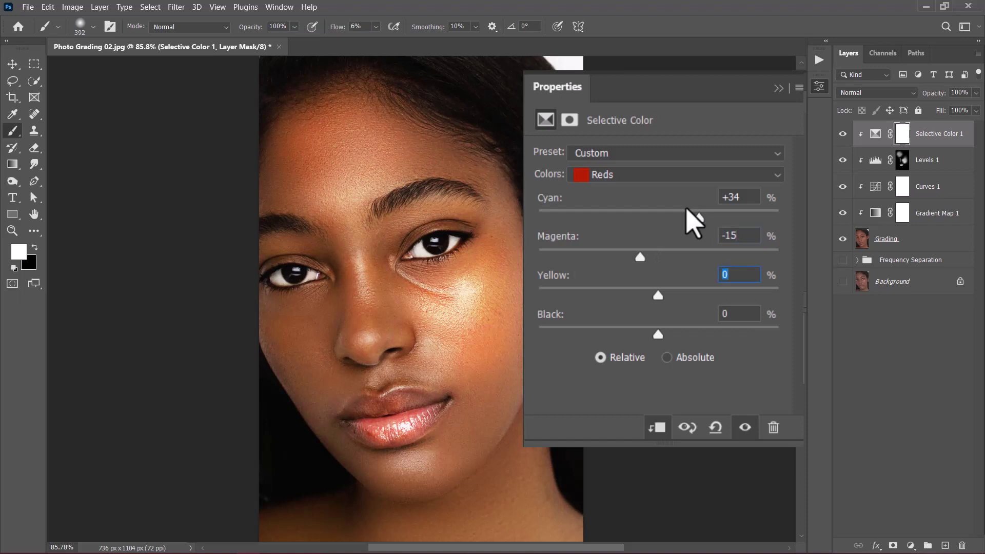
type("9")
key("Tab")
type("5")
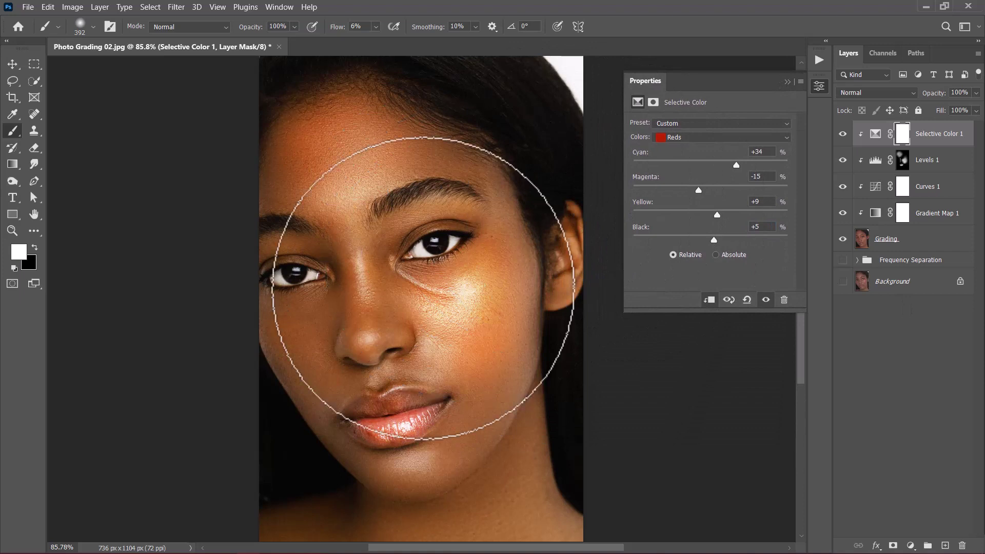
key("Return")
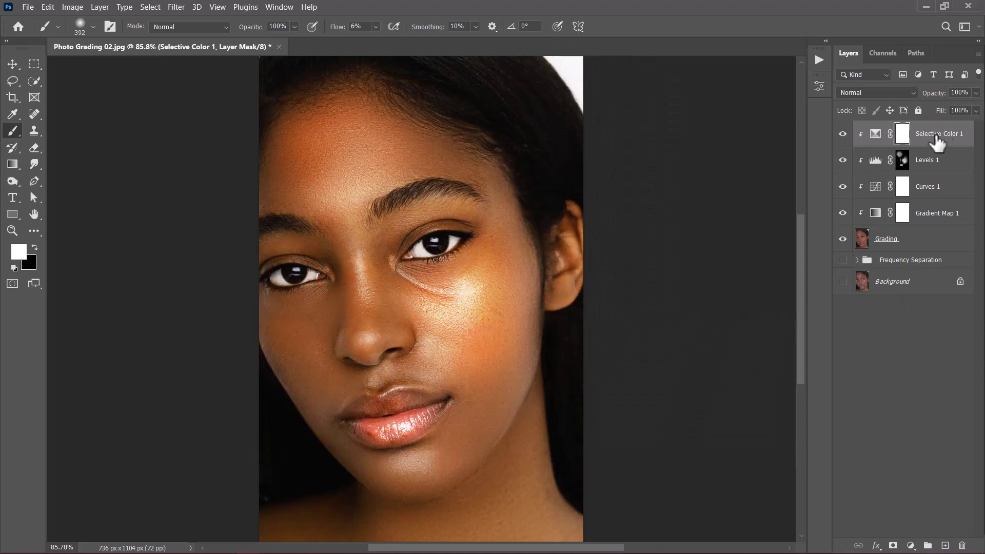
Group the layers from Selective Color 1 down to Grading and name the group 'Color Graing'.
left_click(901, 241, "shift")
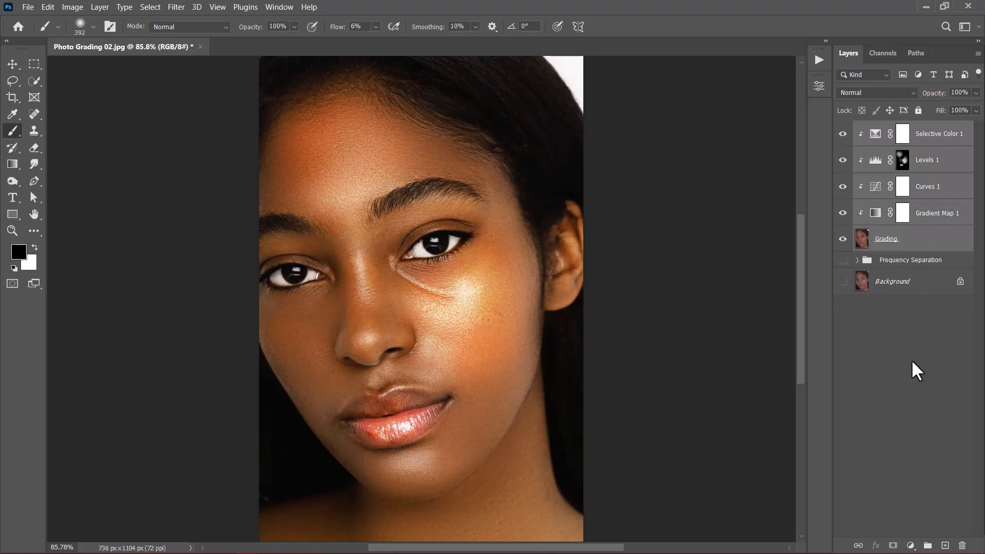
left_click(927, 547)
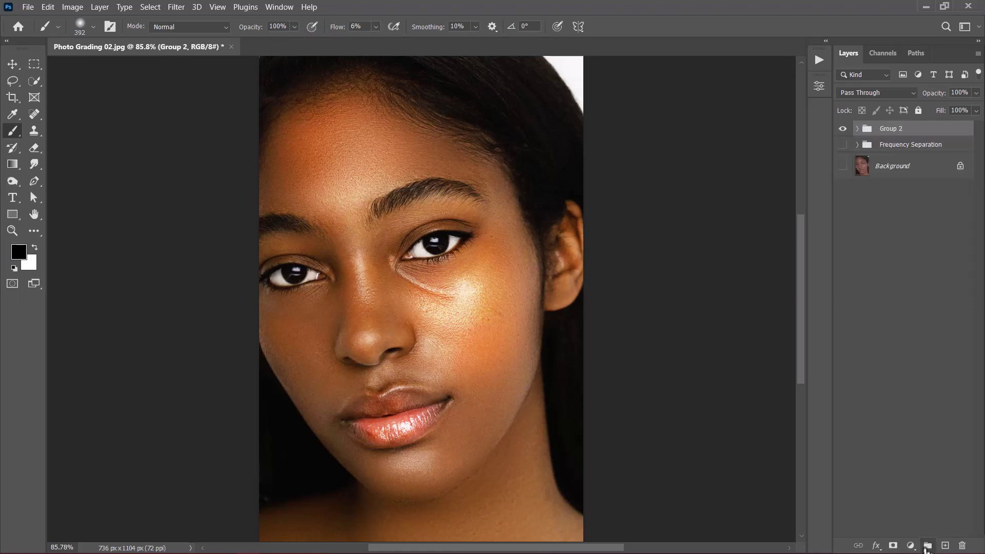
double_click(891, 128)
type("Color Graing")
key("Return")
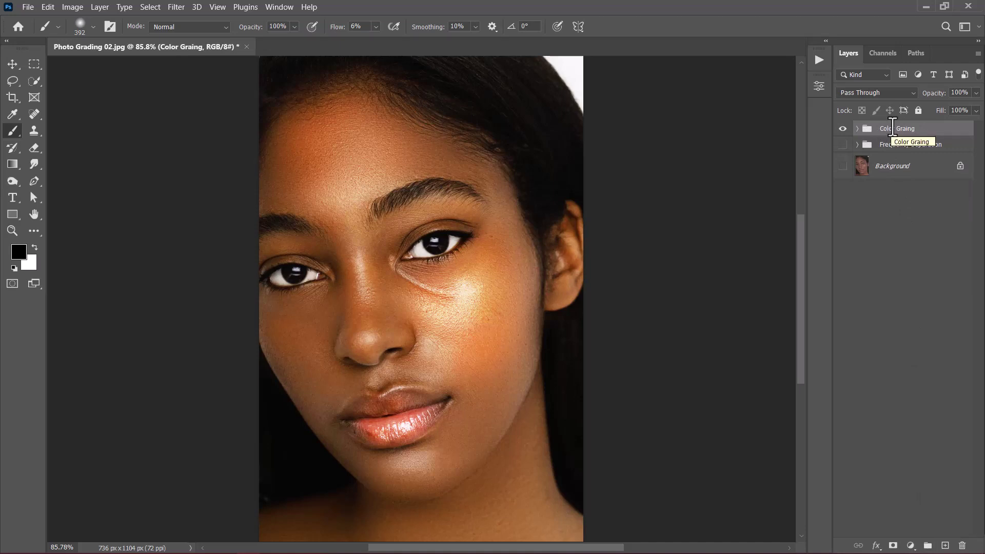
key("v")
scroll(364, 345, "down", 1)
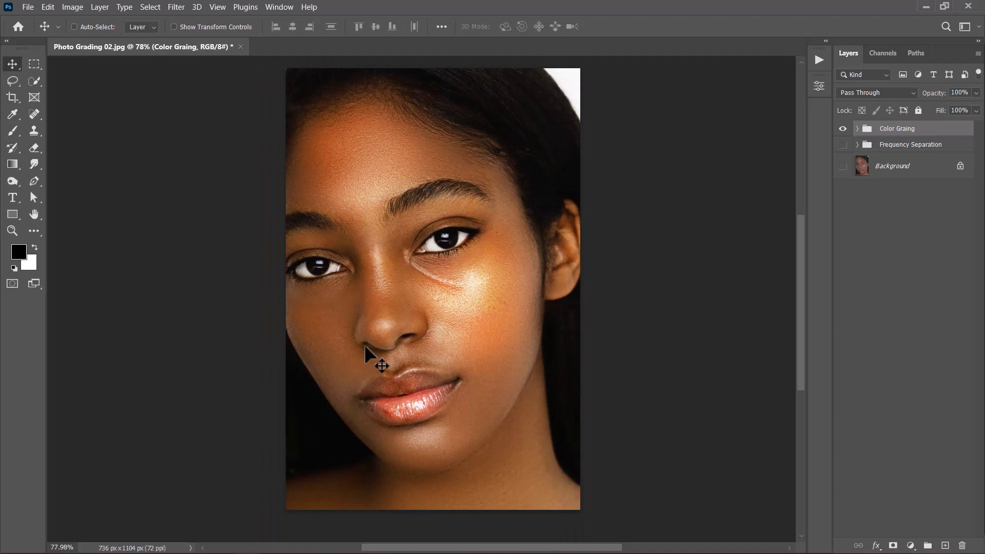
Toggle the Color Graing group on and off to compare, leaving it hidden with Frequency Separation visible.
left_click(843, 166, "alt")
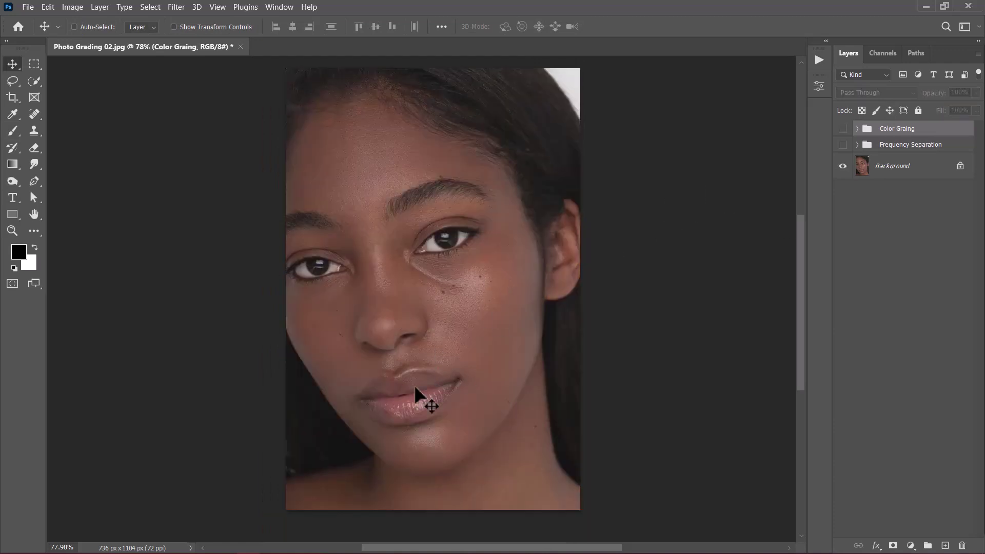
left_click(842, 129)
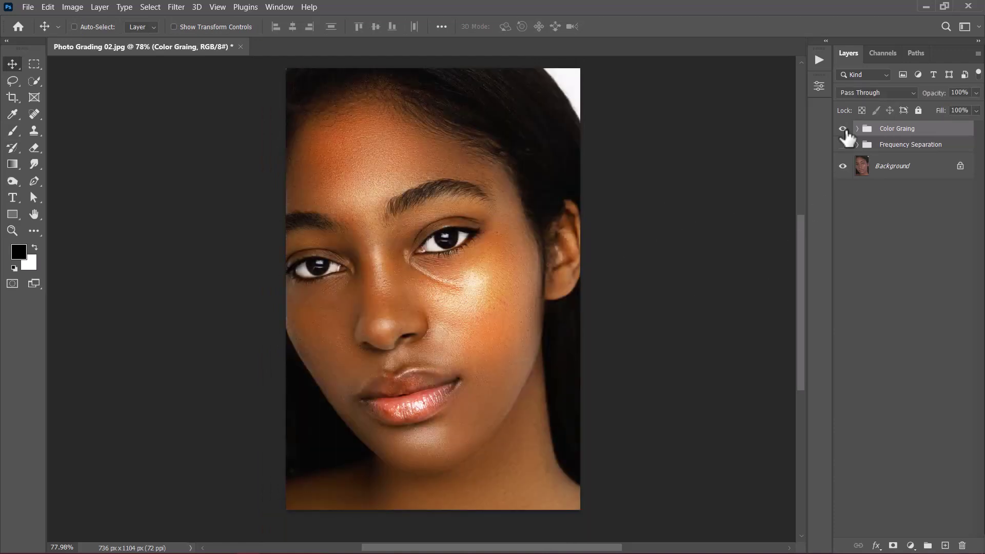
left_click(842, 129)
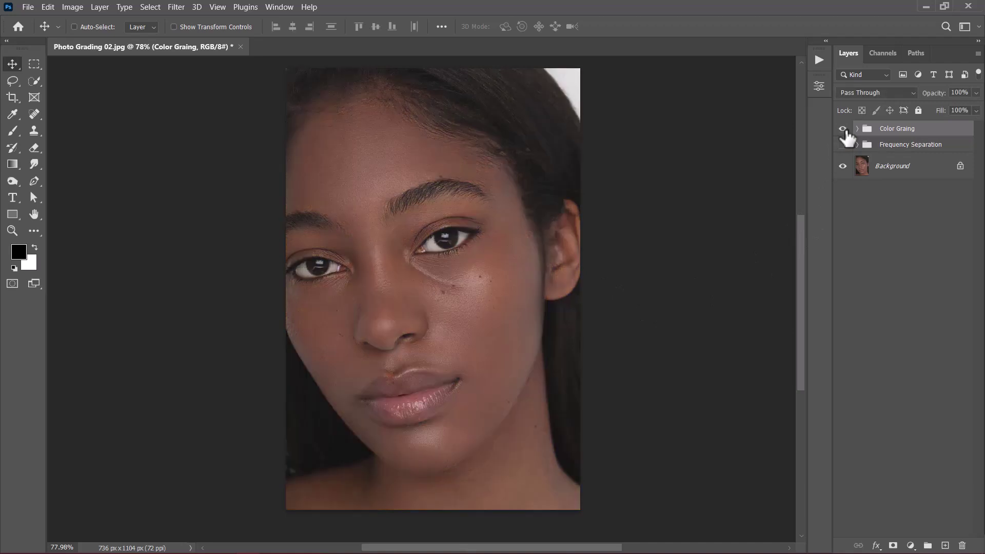
left_click(843, 128)
left_click(842, 128)
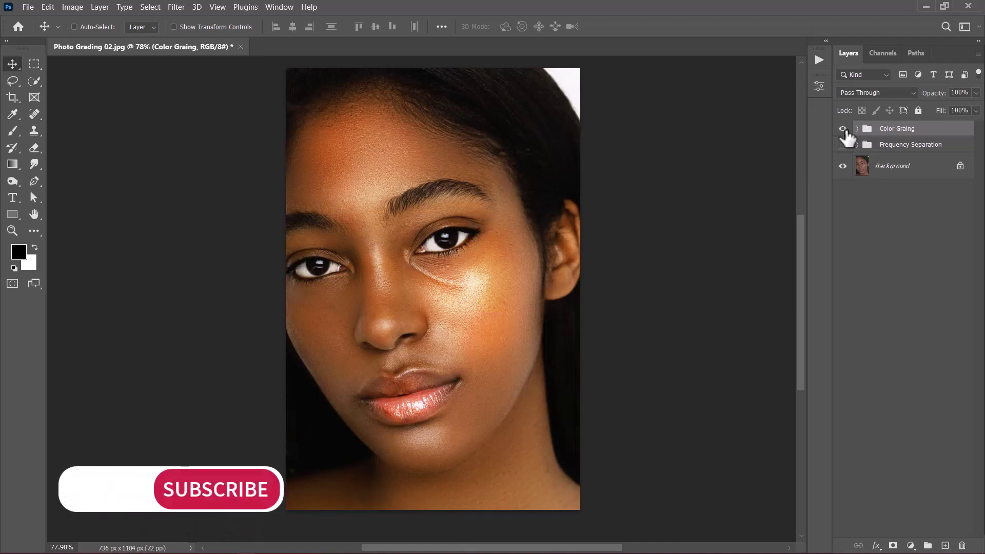
left_click(843, 128)
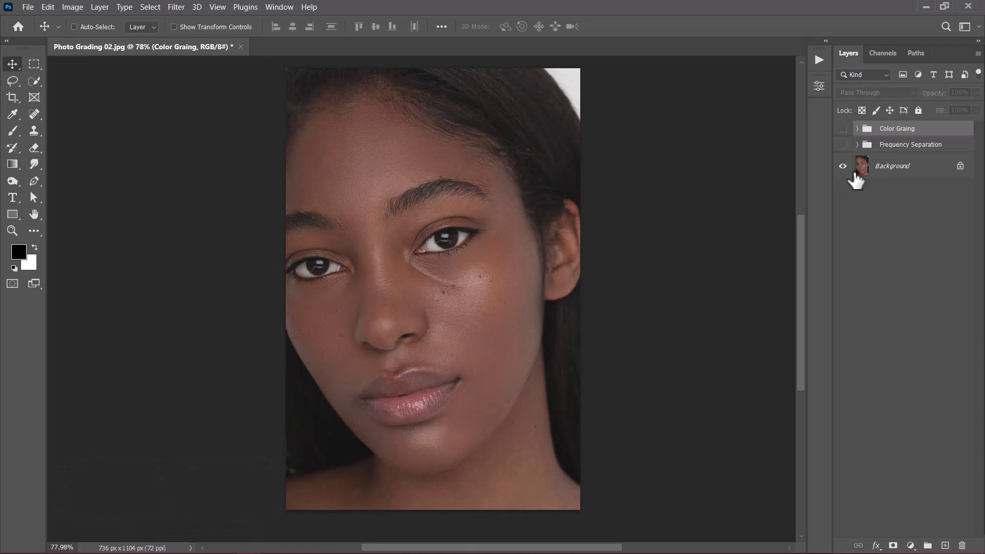
left_click(842, 145)
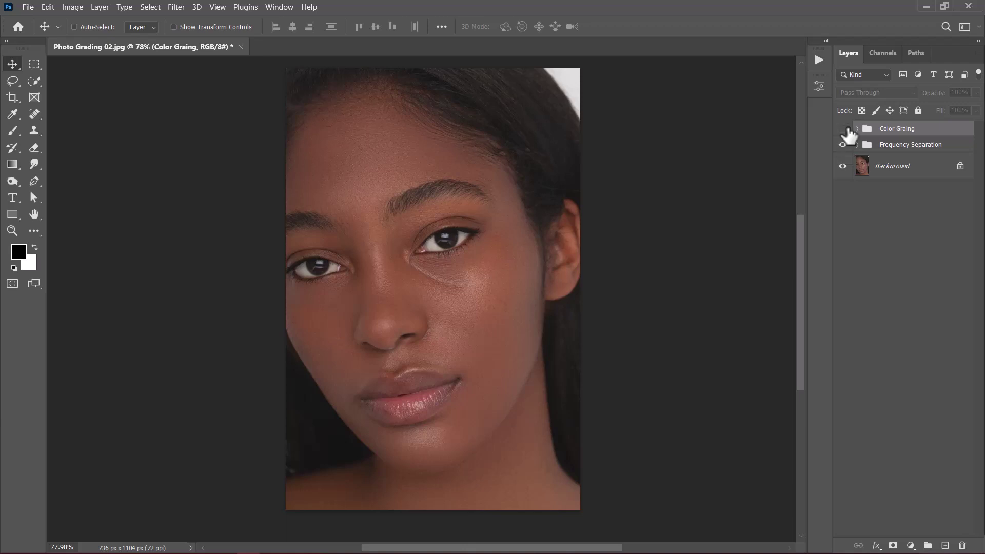
Review the Gradient Map, Curves, Levels and Selective Color layers, then collapse the Color Graing group and make it visible again.
left_click(857, 129)
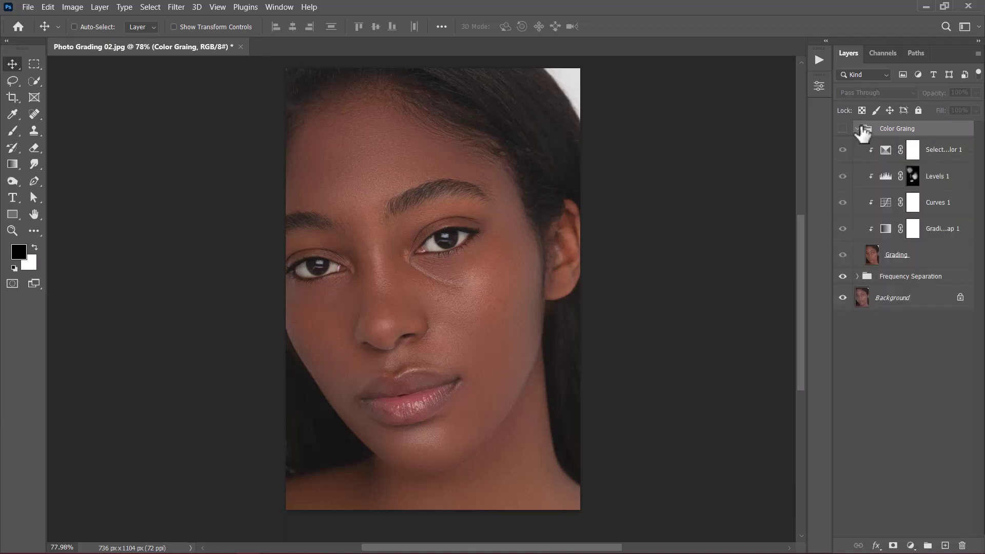
left_click(930, 231)
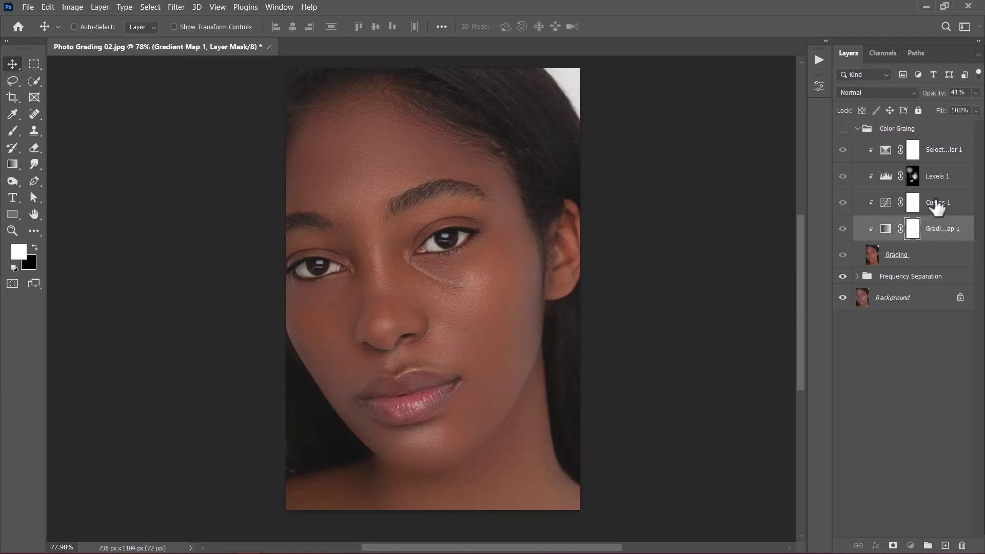
left_click(935, 204)
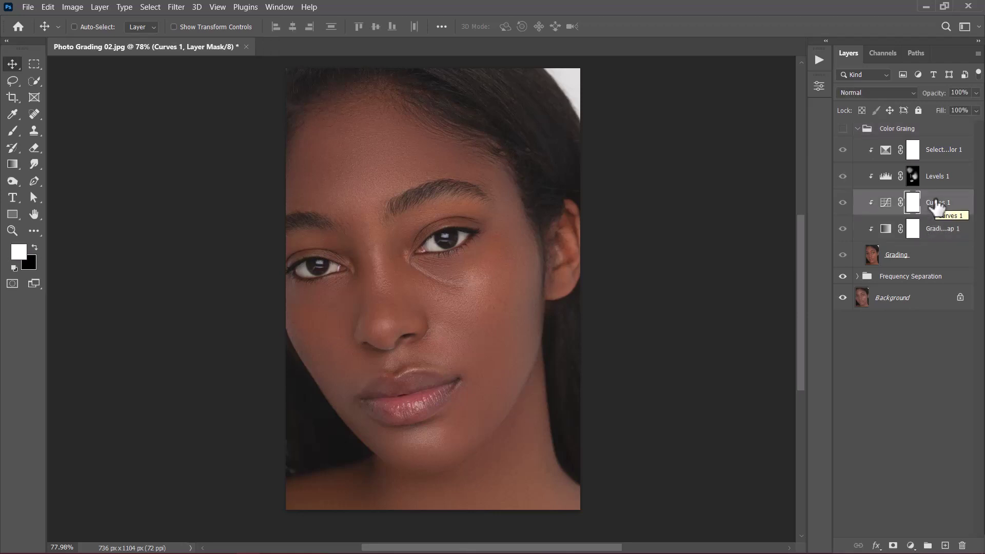
left_click(941, 180)
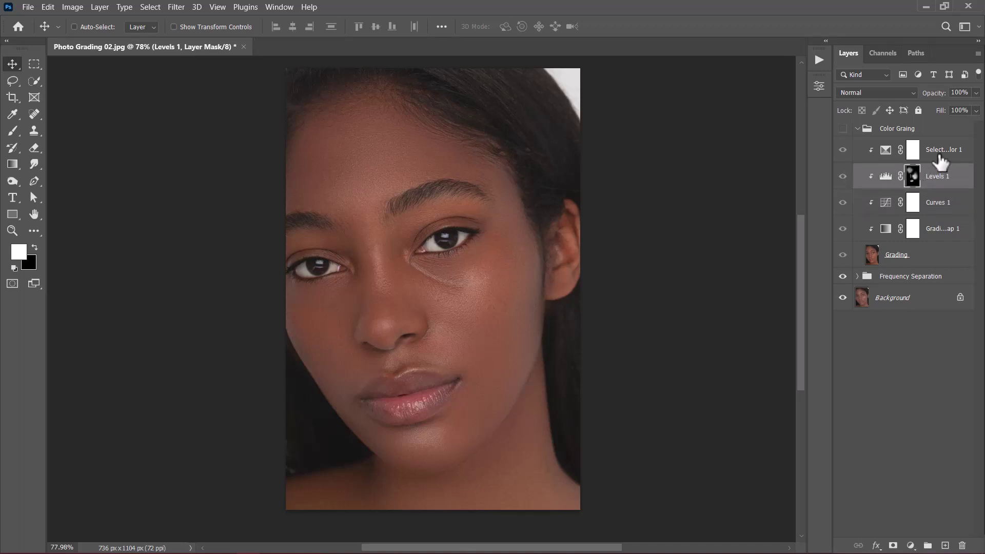
left_click(942, 162)
left_click(857, 129)
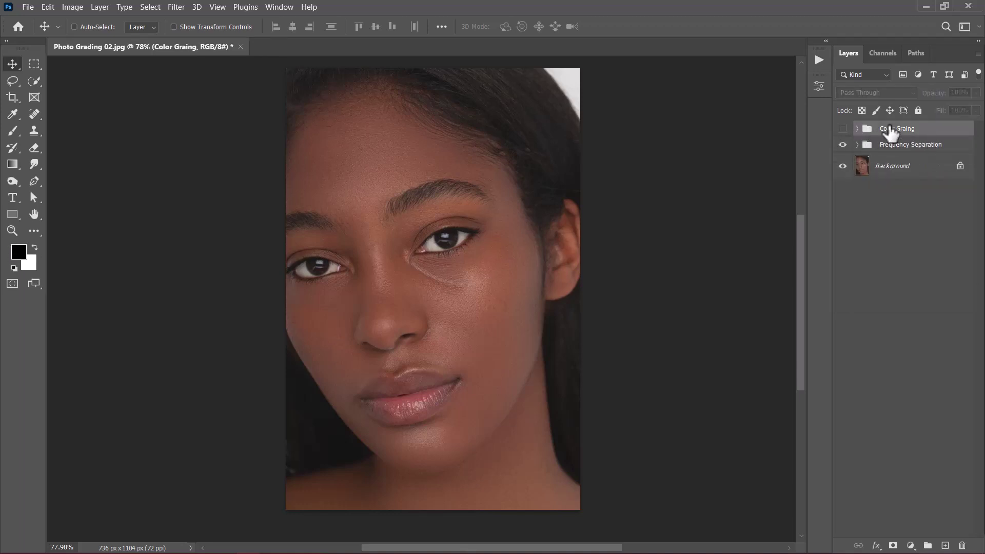
left_click(843, 130)
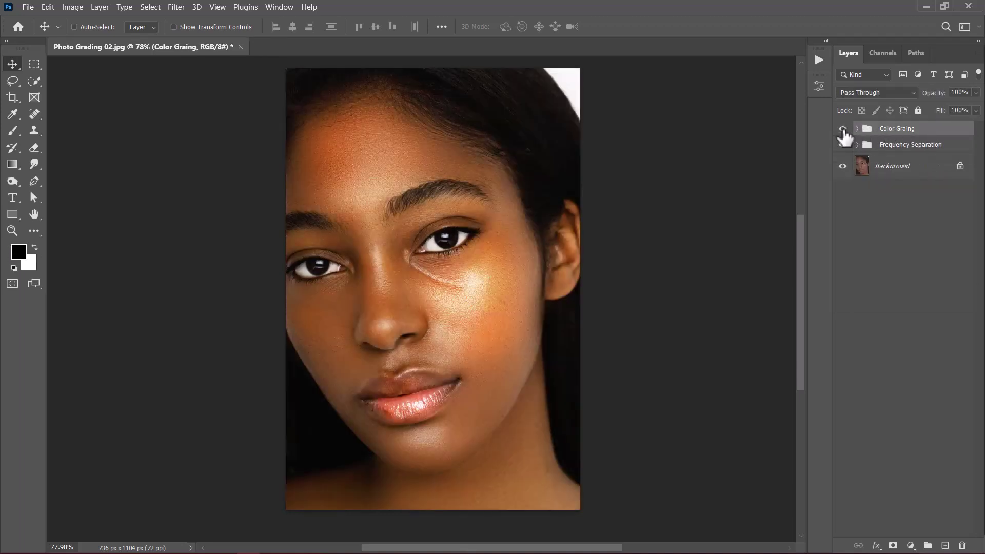